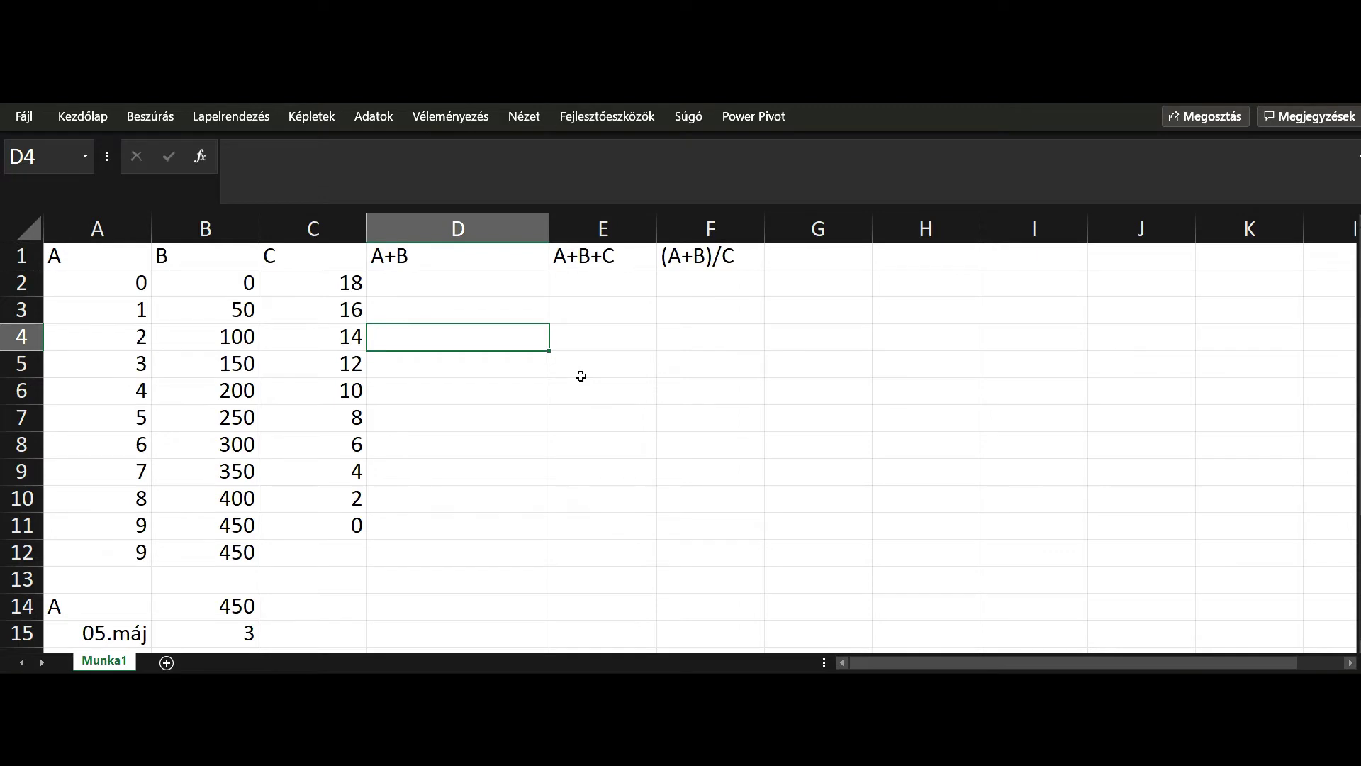
Step: Enter =A2+B2 in D2 so it shows 0 under the A+B header
{"action": "double_click", "coordinate": [440, 287]}
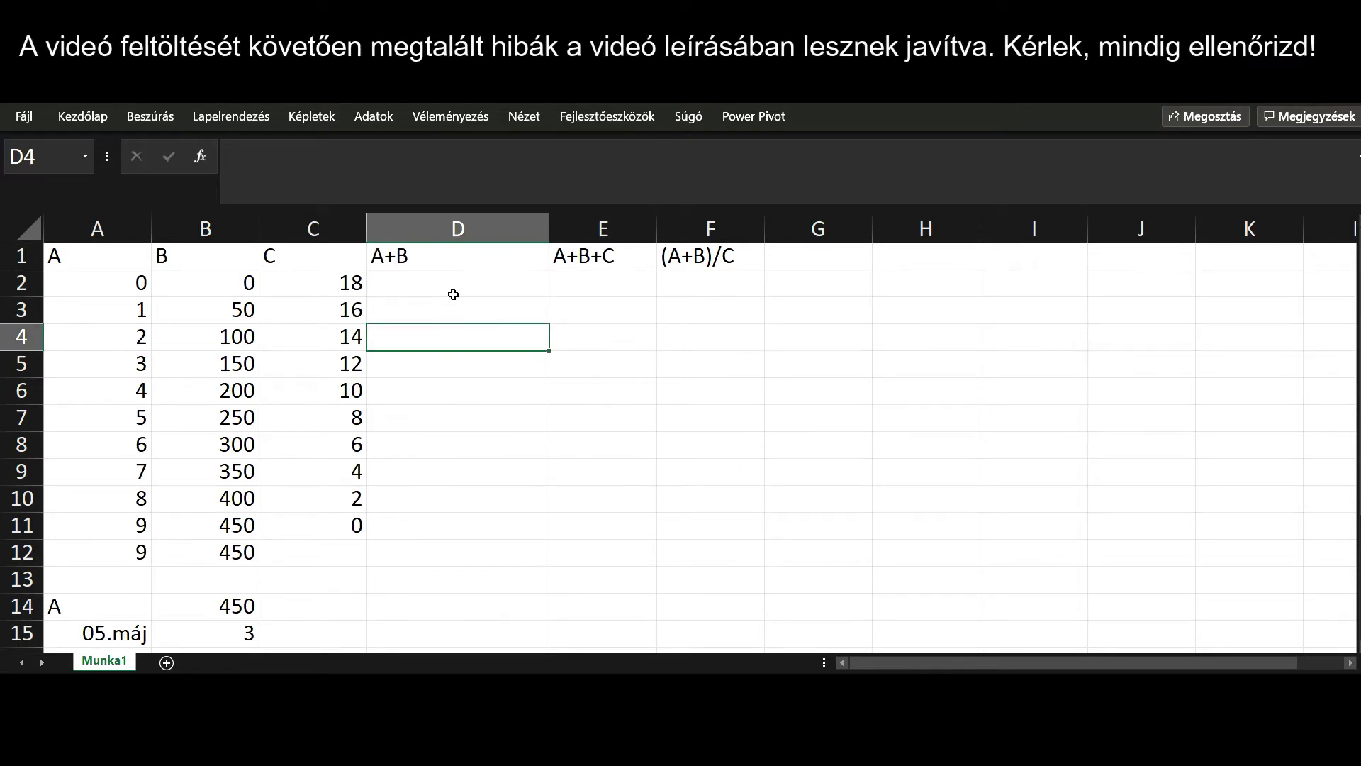
{"action": "left_click", "coordinate": [454, 287]}
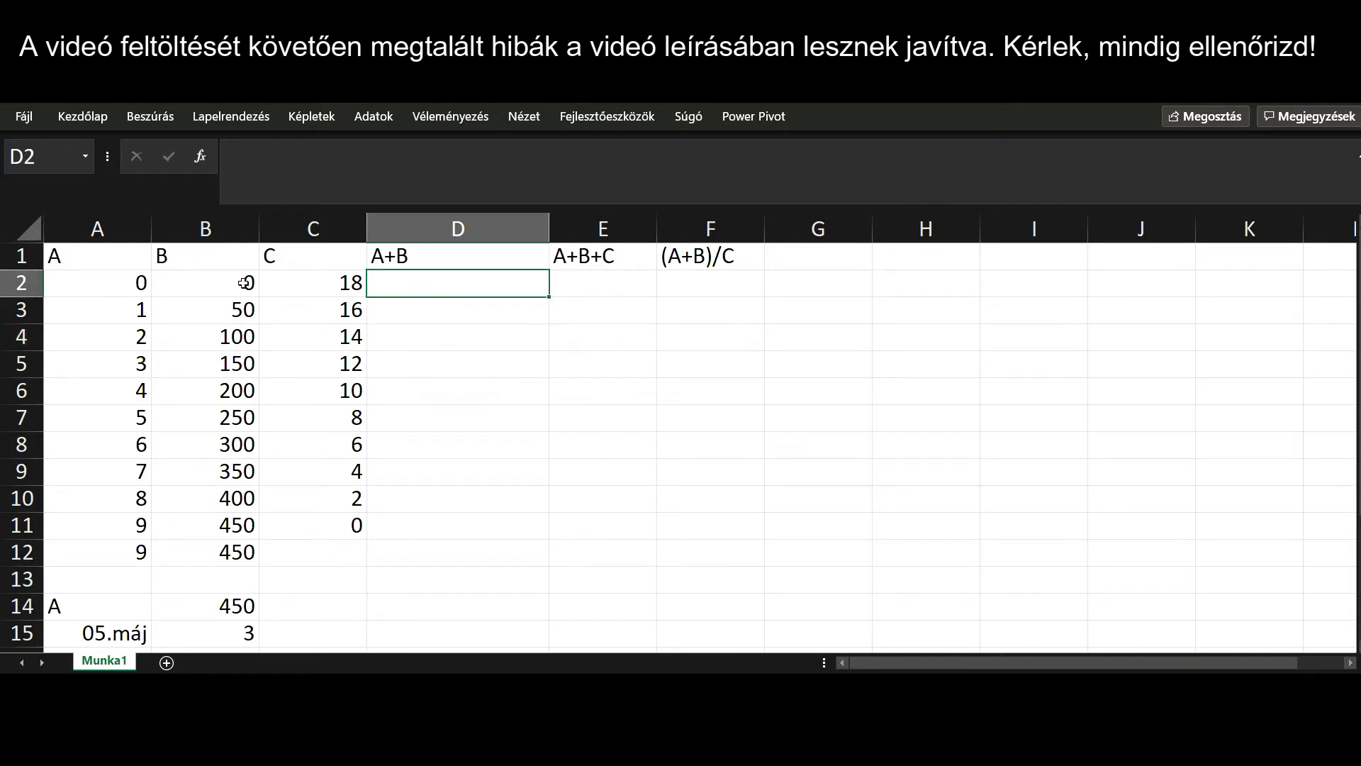
{"action": "type", "text": "="}
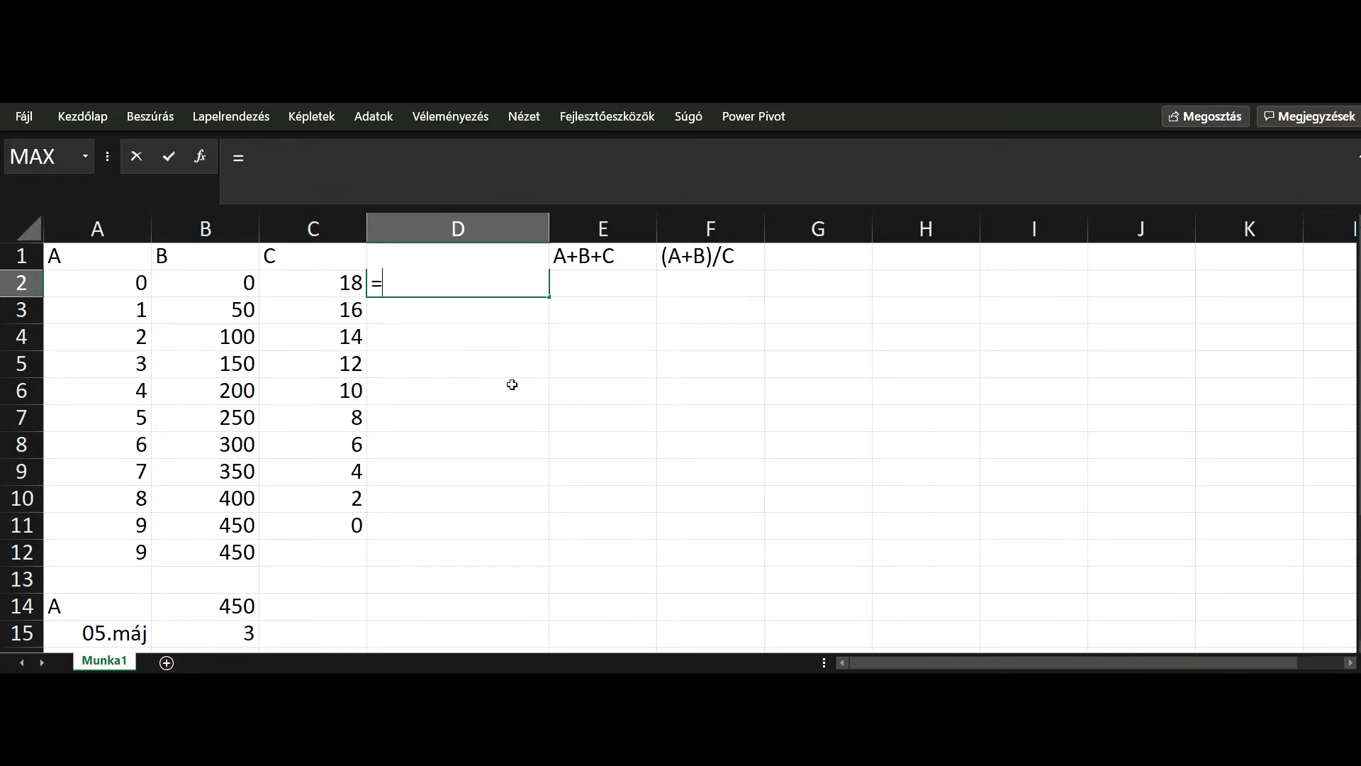
{"action": "type", "text": "A2"}
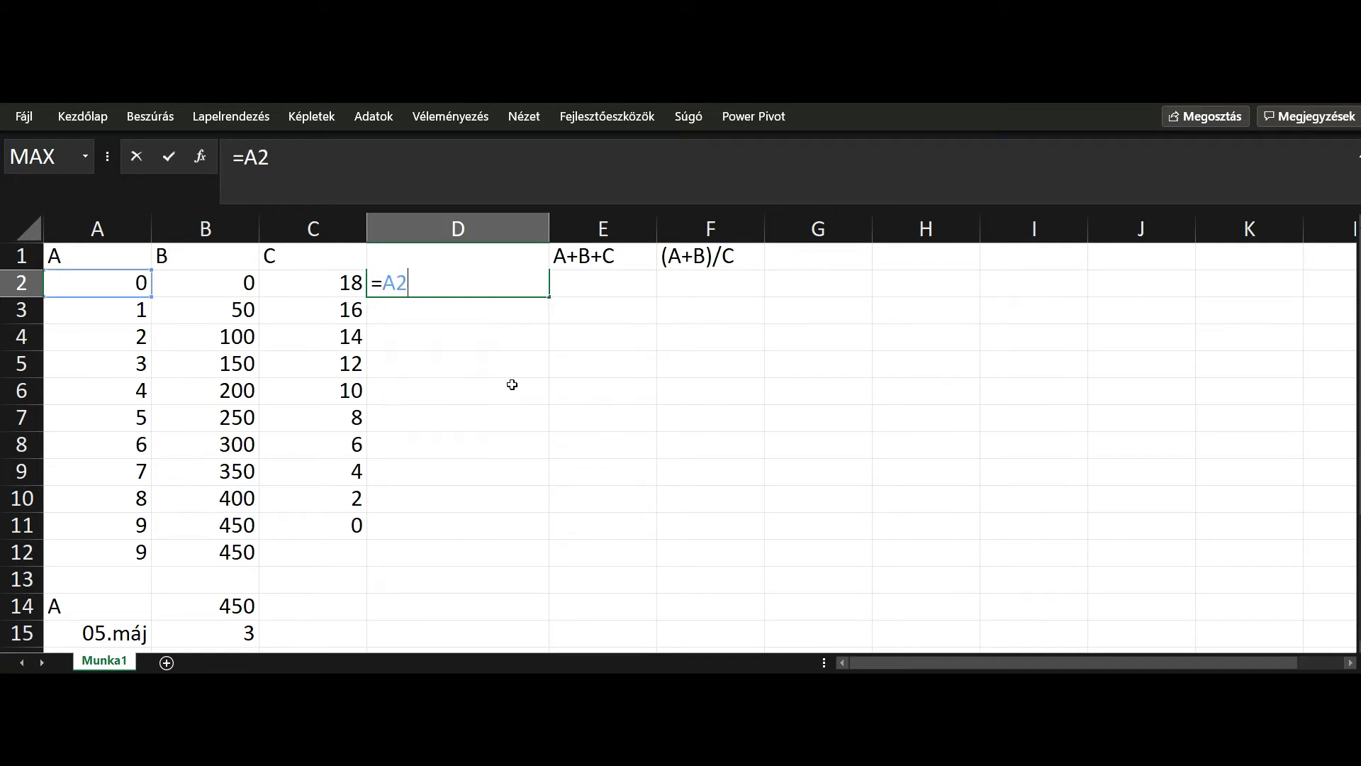
{"action": "type", "text": "+B"}
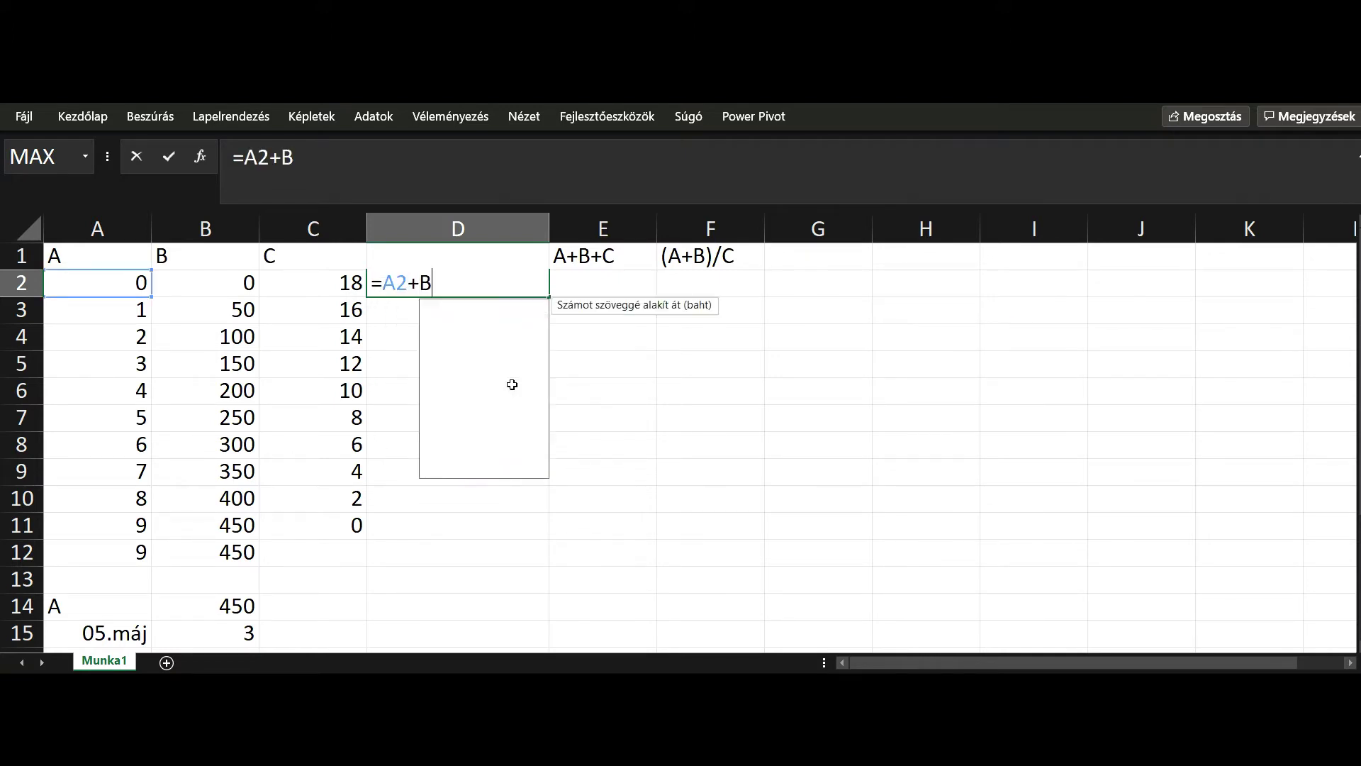
{"action": "type", "text": "2"}
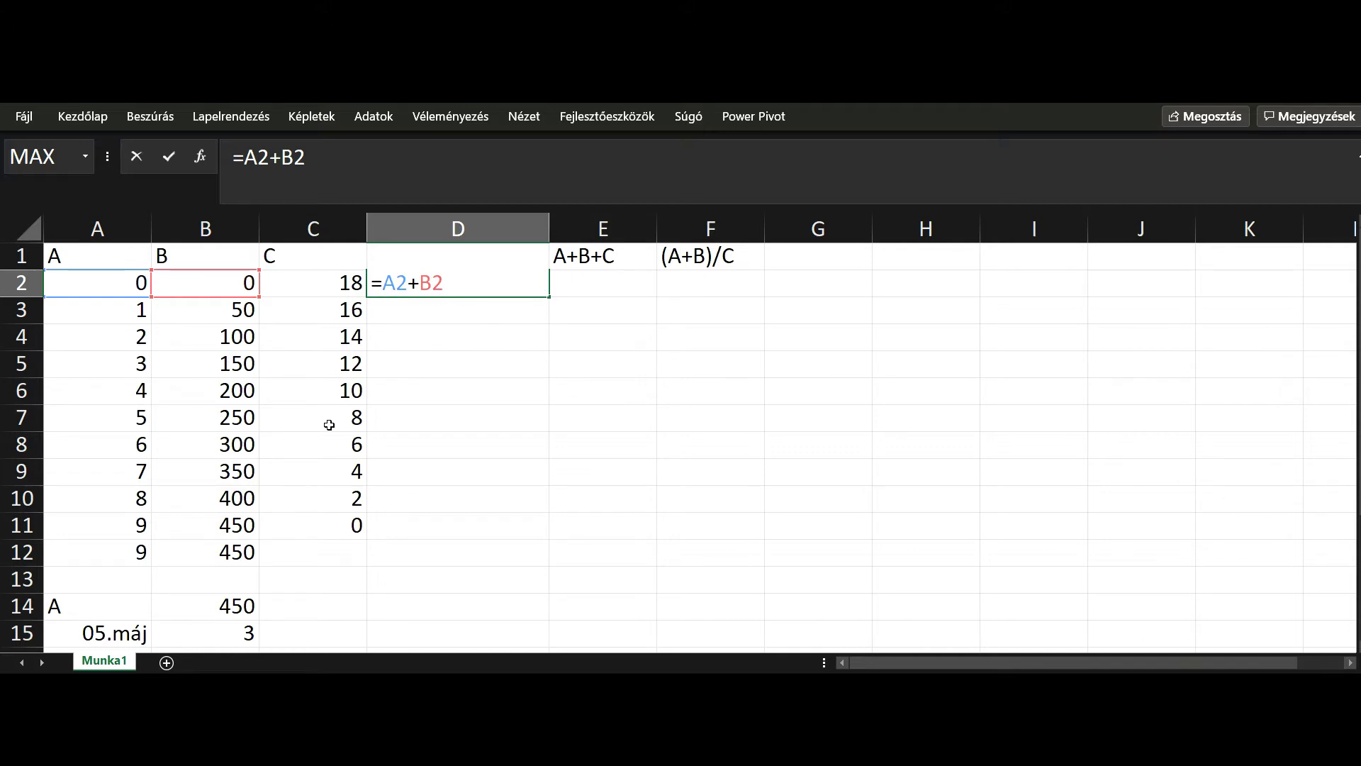
{"action": "key", "text": "Return"}
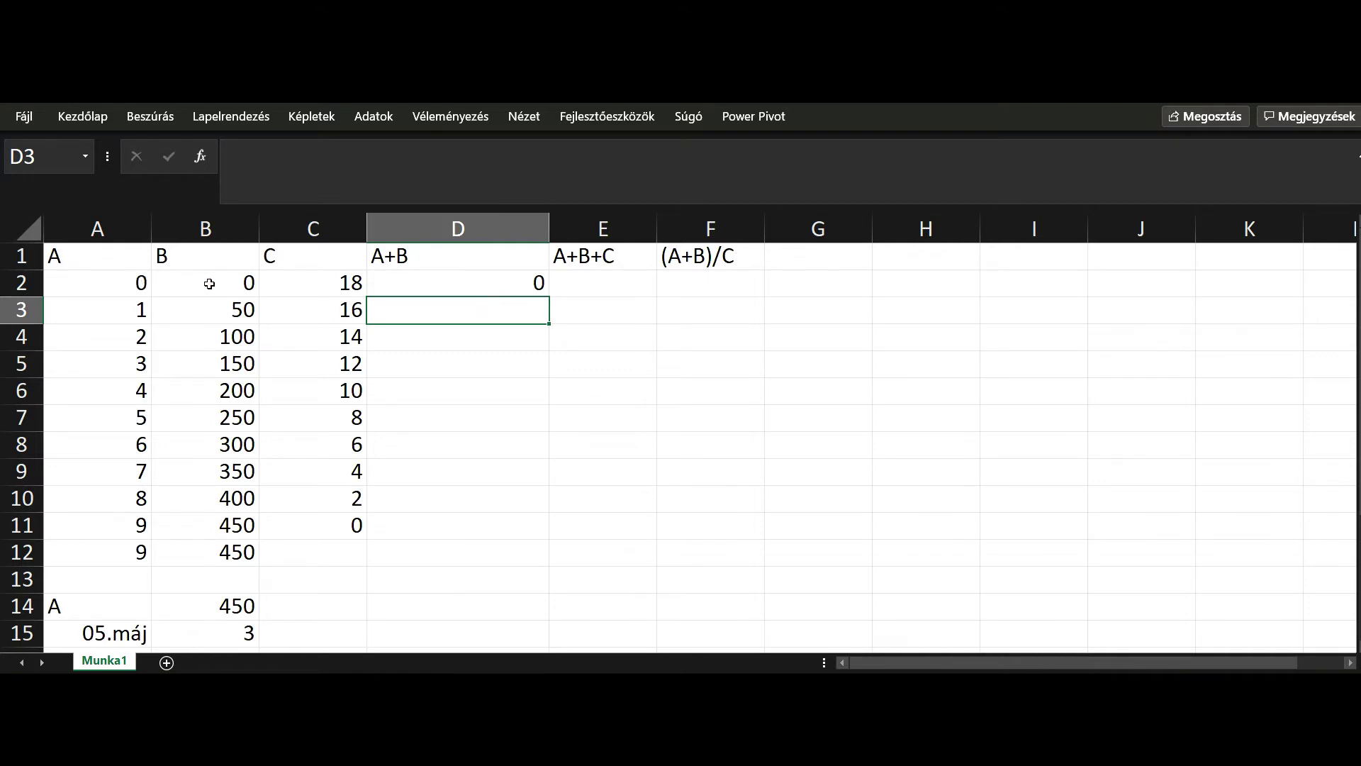
{"action": "left_click", "coordinate": [501, 286]}
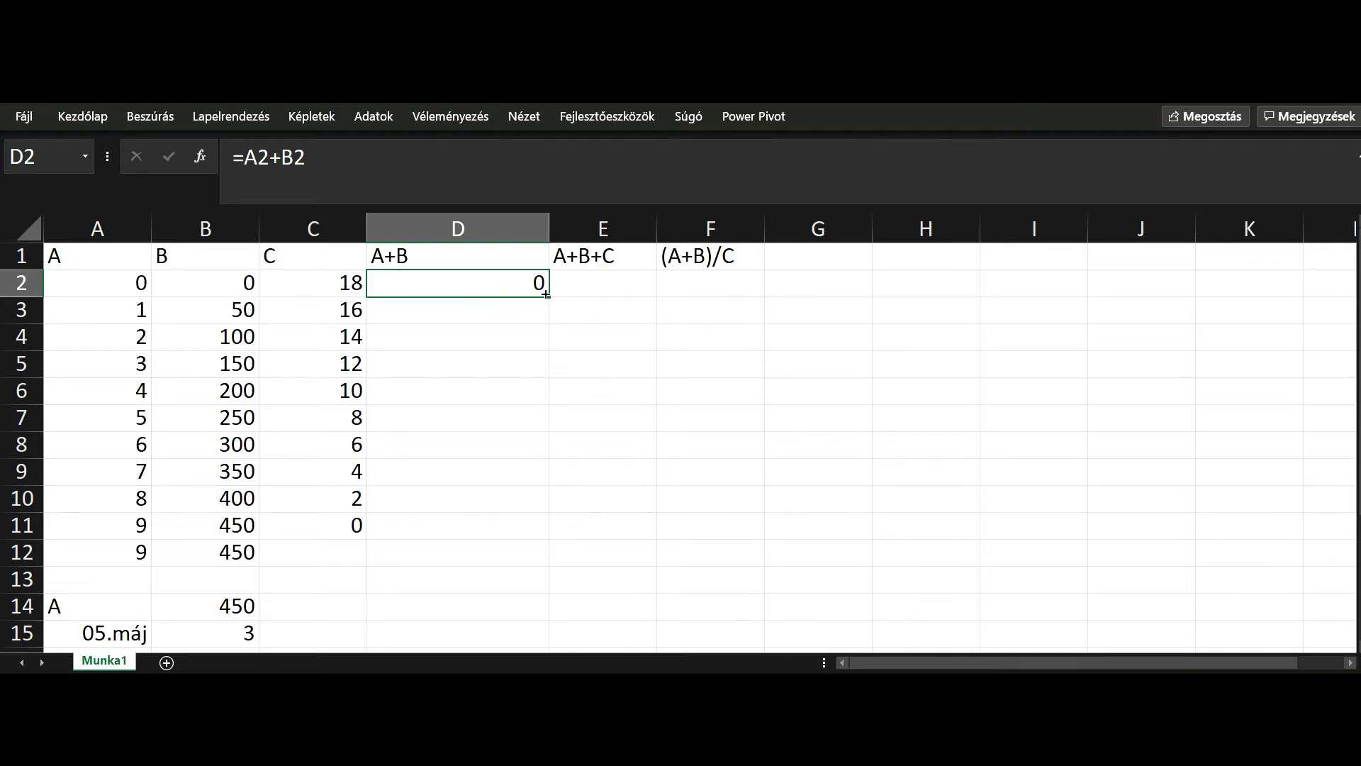
Step: Fill the A+B formula down D2:D11 and verify the copied references in D3 and D4
{"action": "left_click_drag", "start_coordinate": [546, 316], "coordinate": [531, 504]}
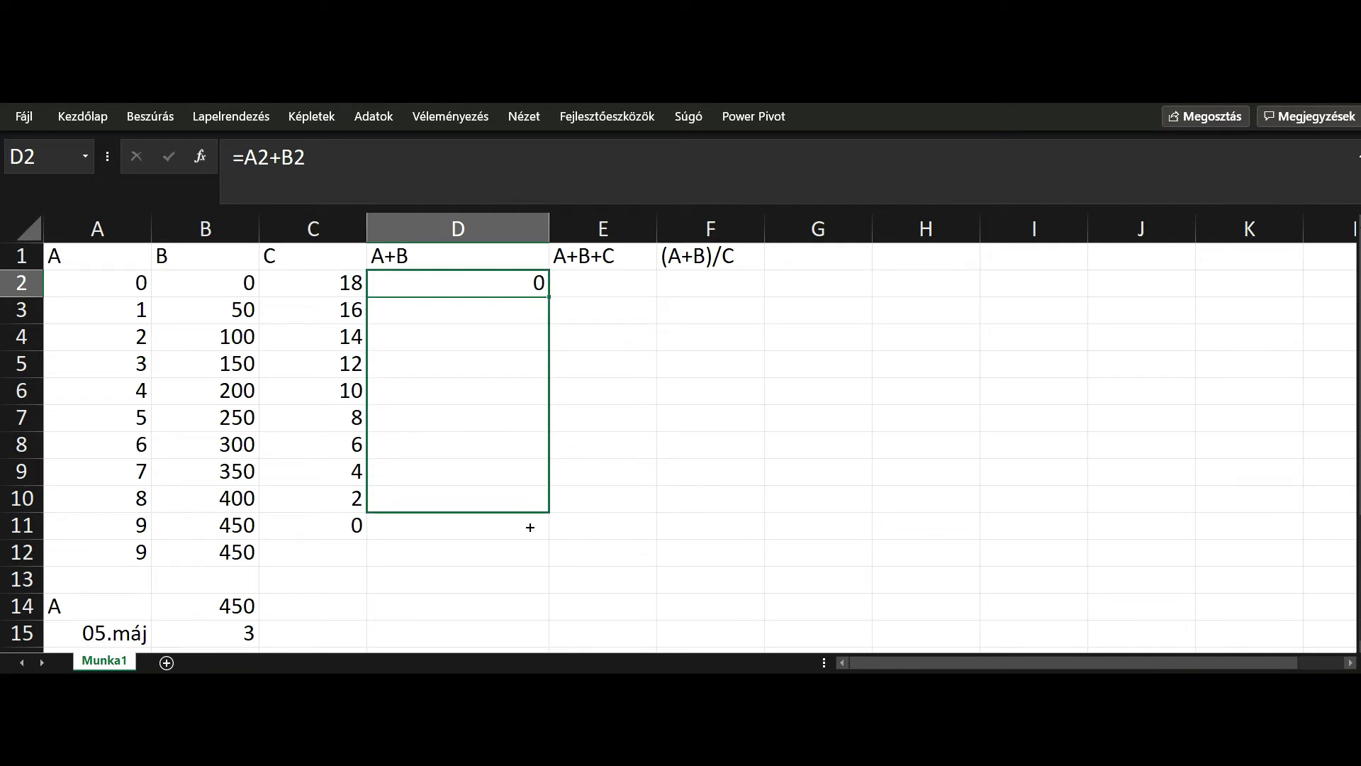
{"action": "left_click_drag", "start_coordinate": [529, 527], "coordinate": [531, 537]}
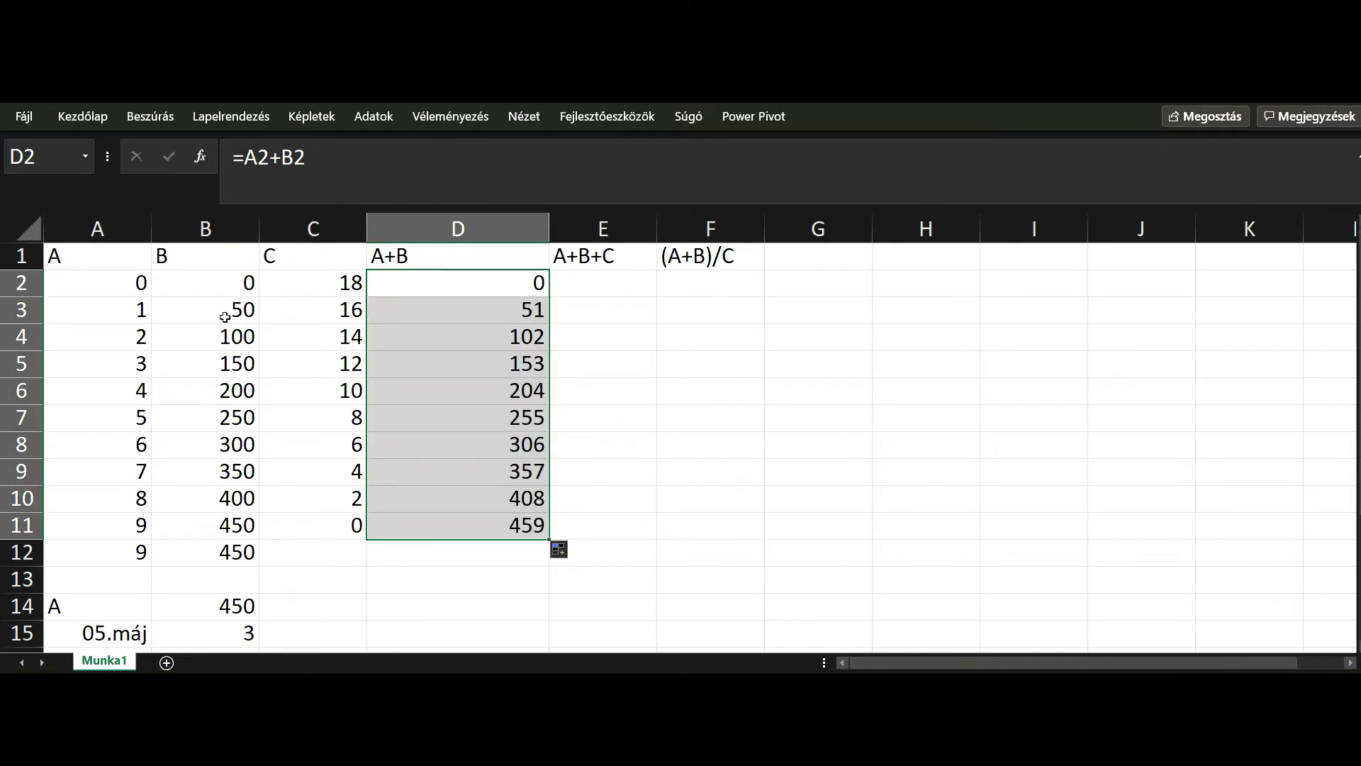
{"action": "left_click", "coordinate": [533, 311]}
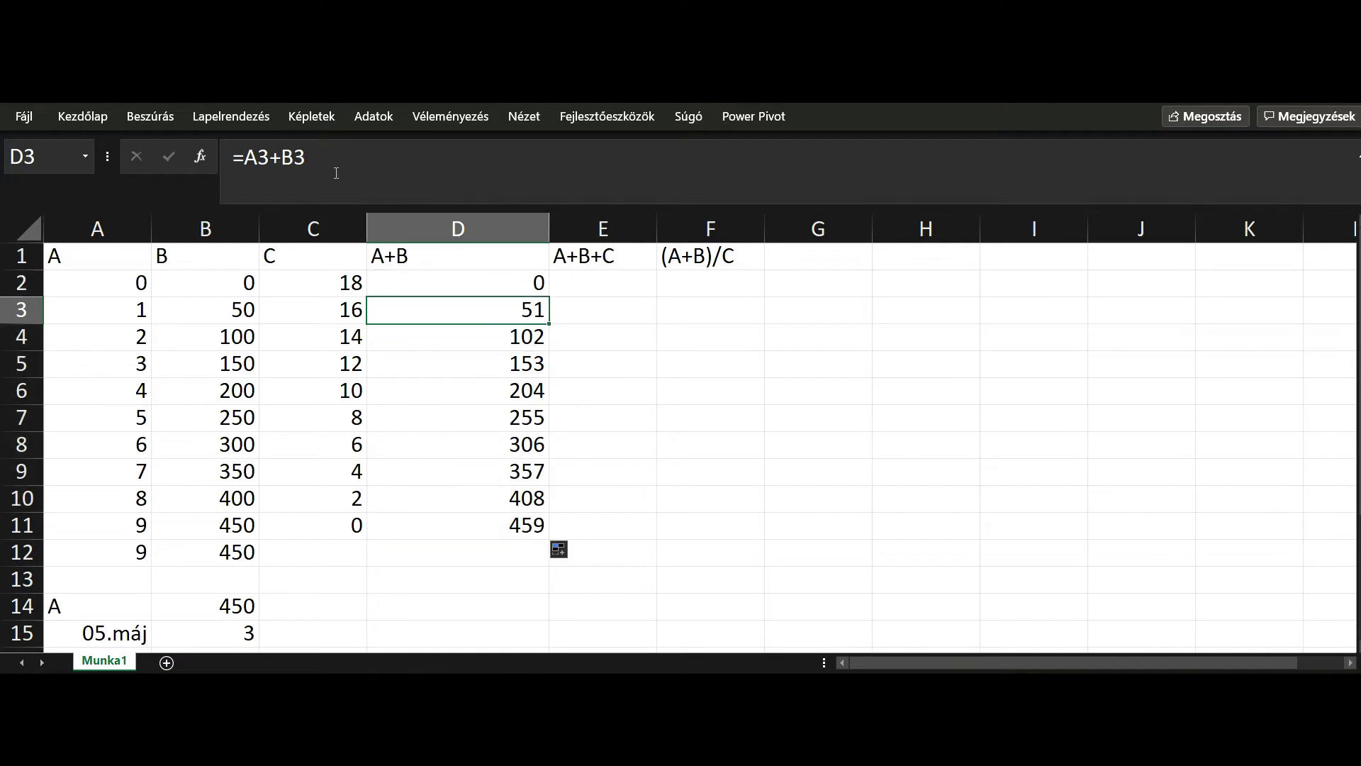
{"action": "left_click", "coordinate": [336, 172]}
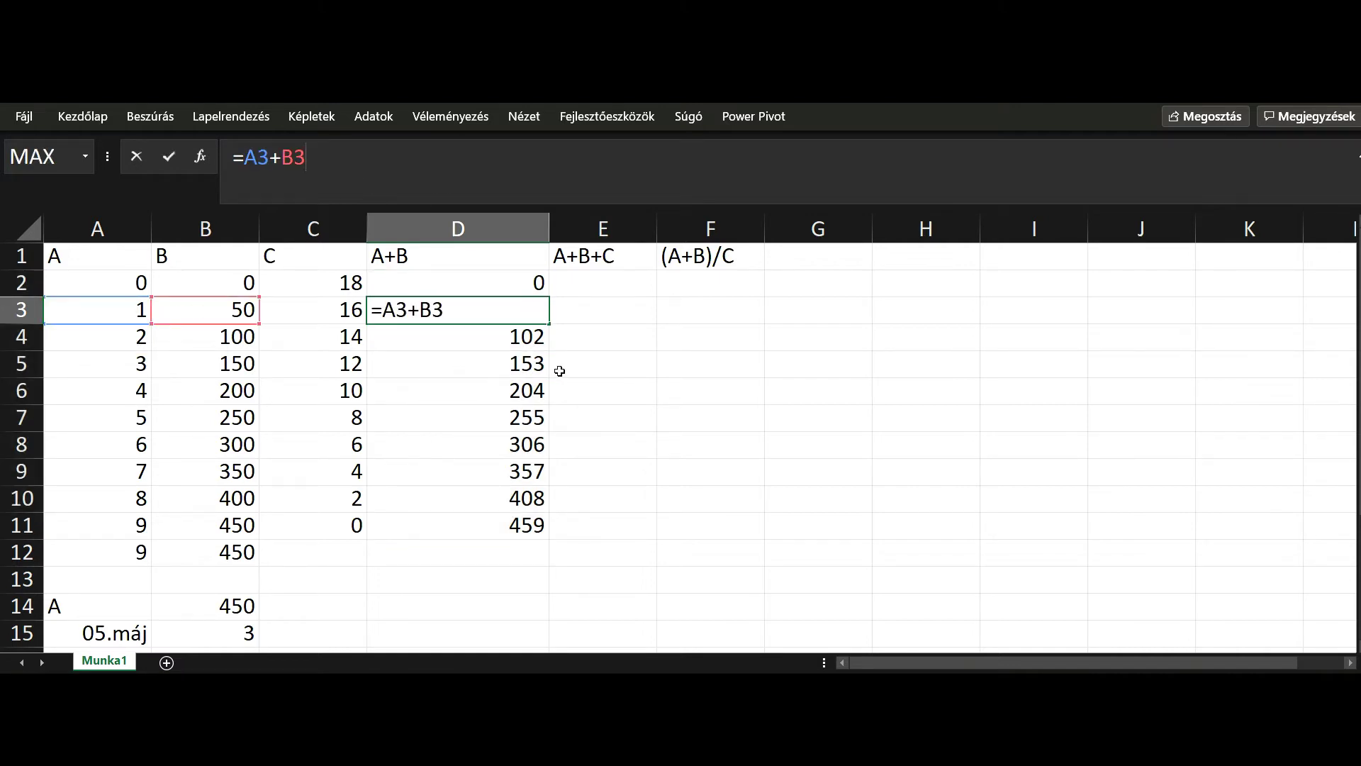
{"action": "key", "text": "ctrl+Return"}
{"action": "left_click", "coordinate": [543, 340]}
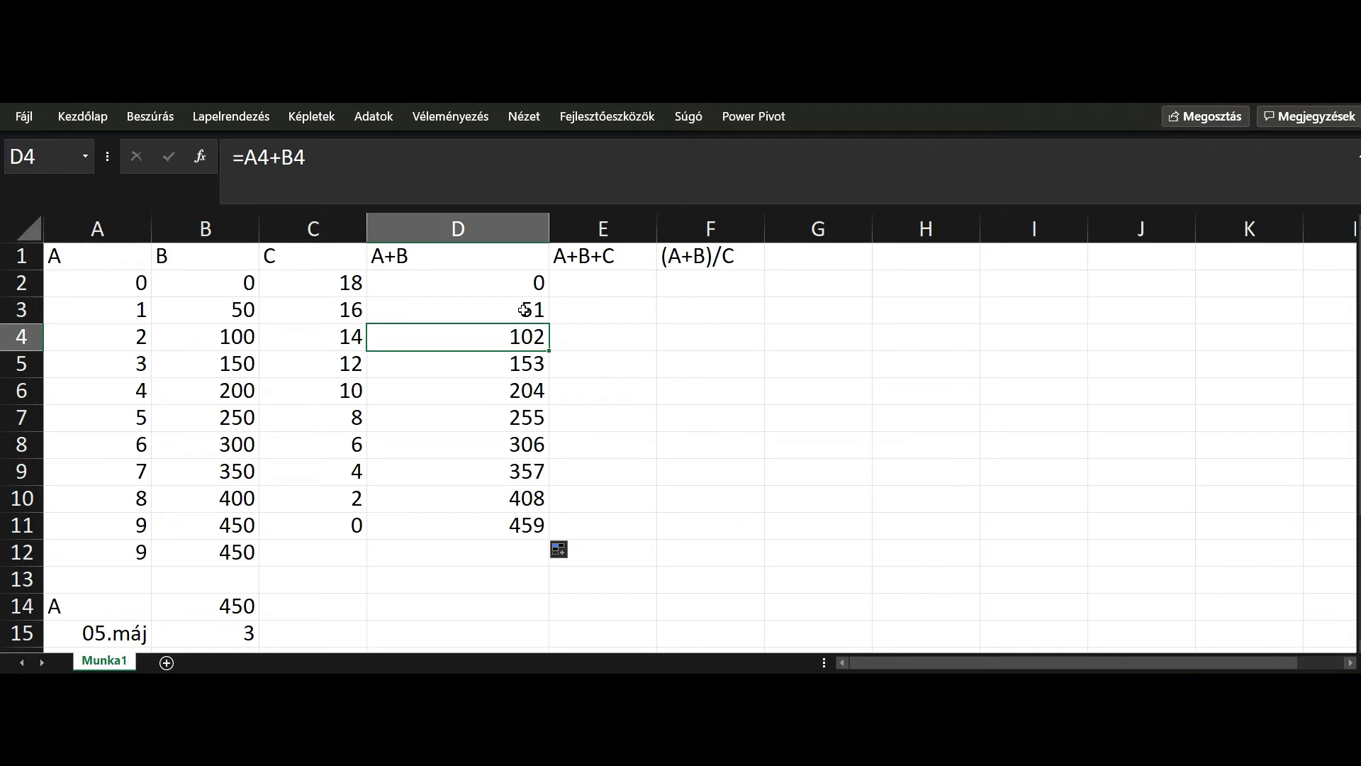
Step: Enter =A2+B2+C2 in E2 so it shows 18
{"action": "left_click", "coordinate": [573, 285]}
{"action": "type", "text": "="}
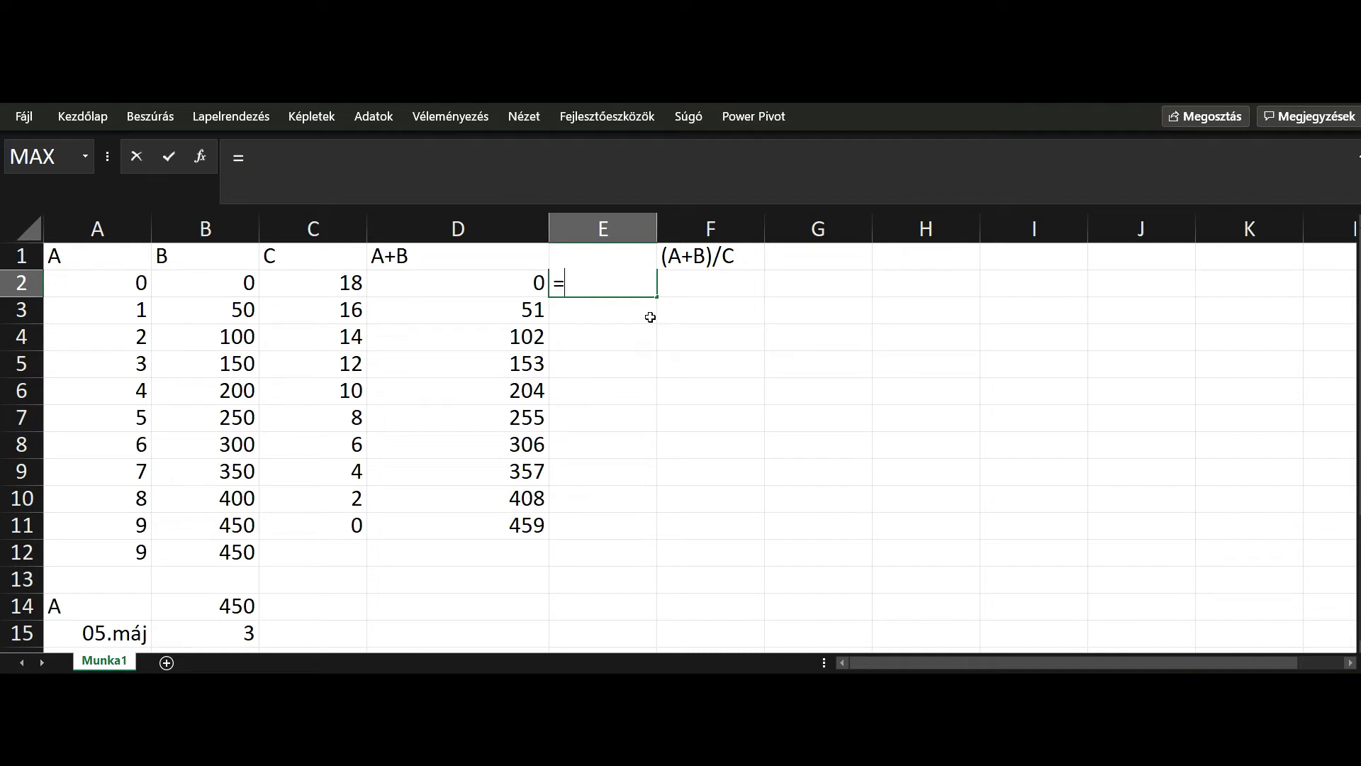
{"action": "type", "text": "A"}
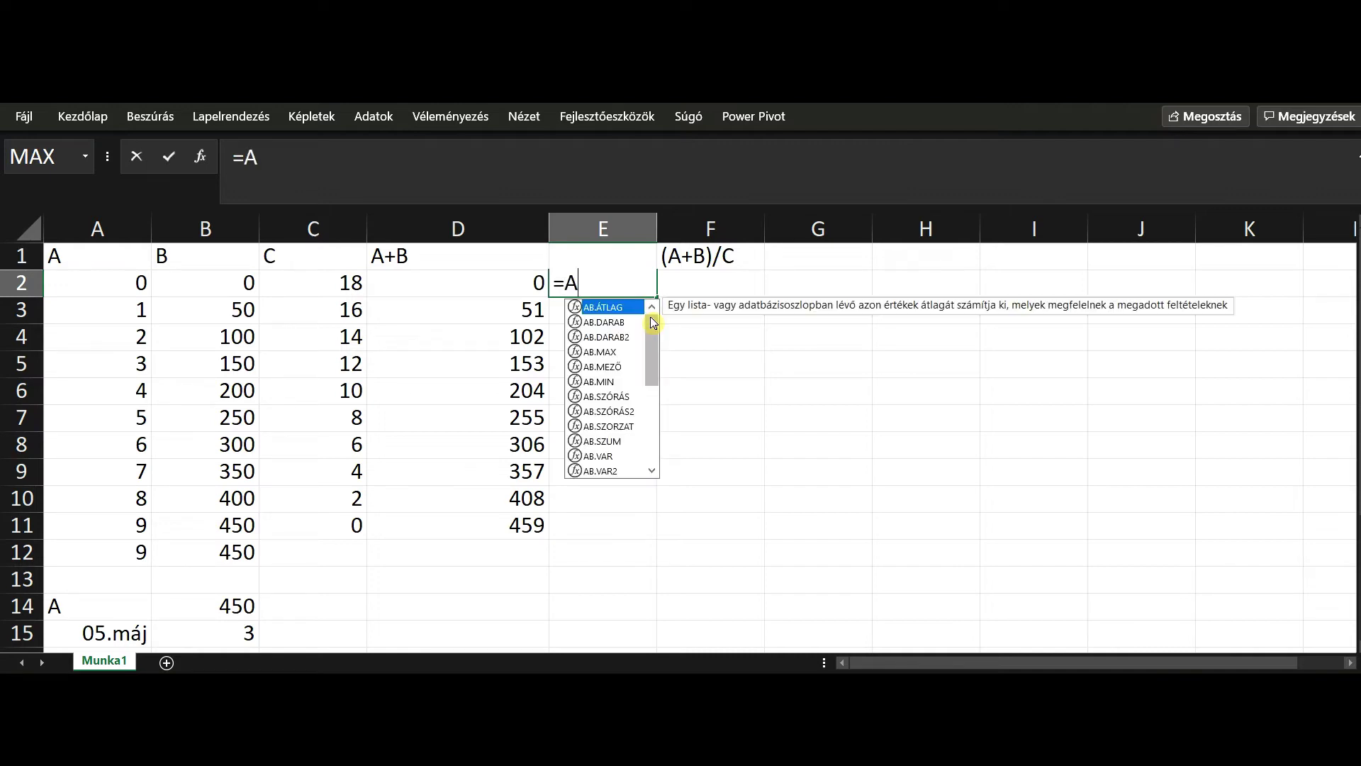
{"action": "type", "text": "2+B2"}
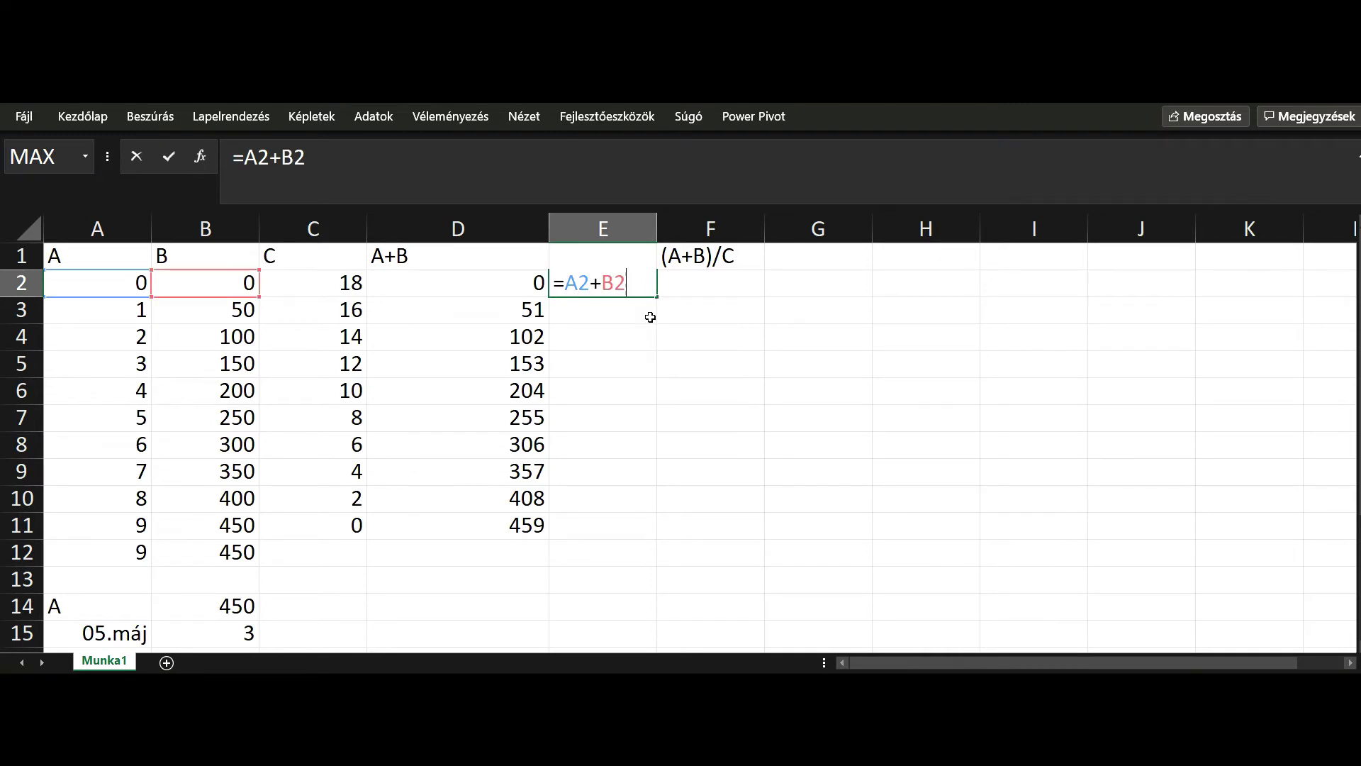
{"action": "type", "text": "+C2"}
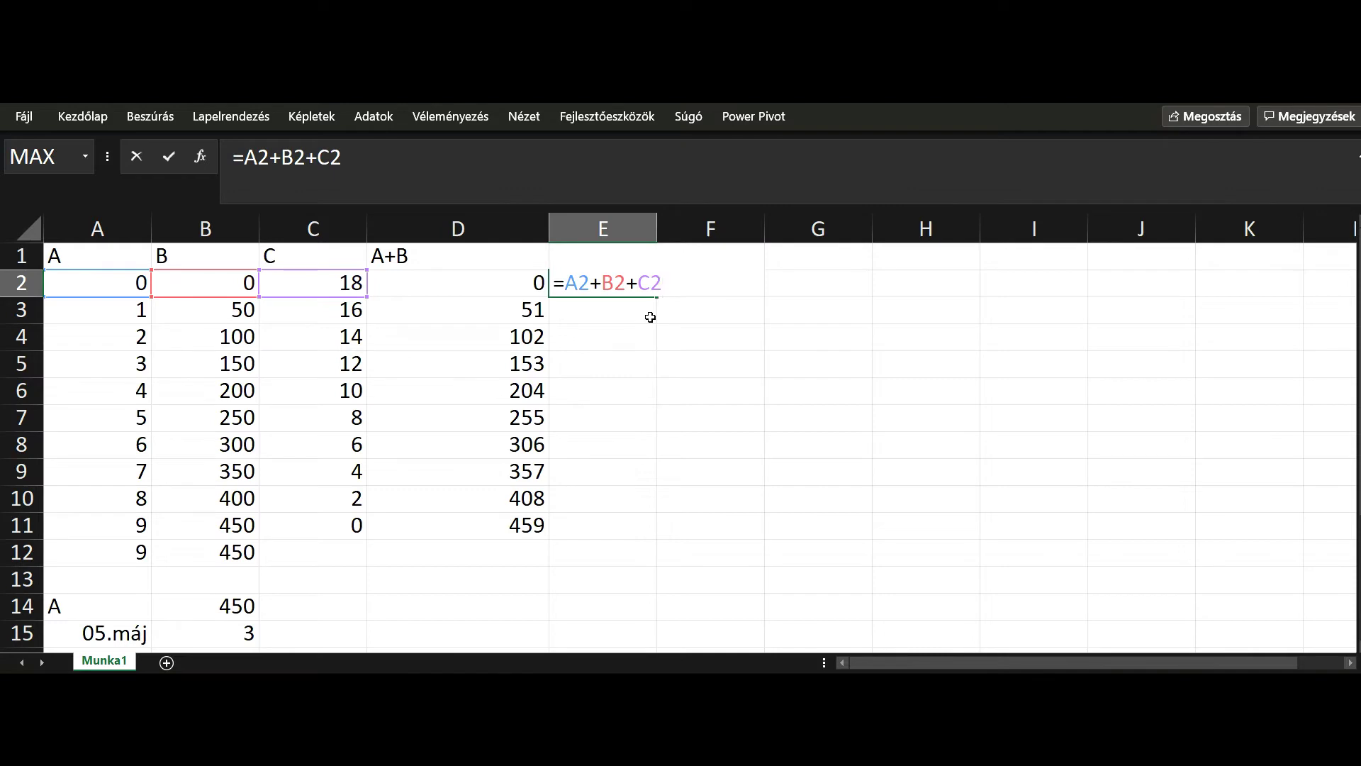
{"action": "key", "text": "Return"}
{"action": "type", "text": "(A+B)/C"}
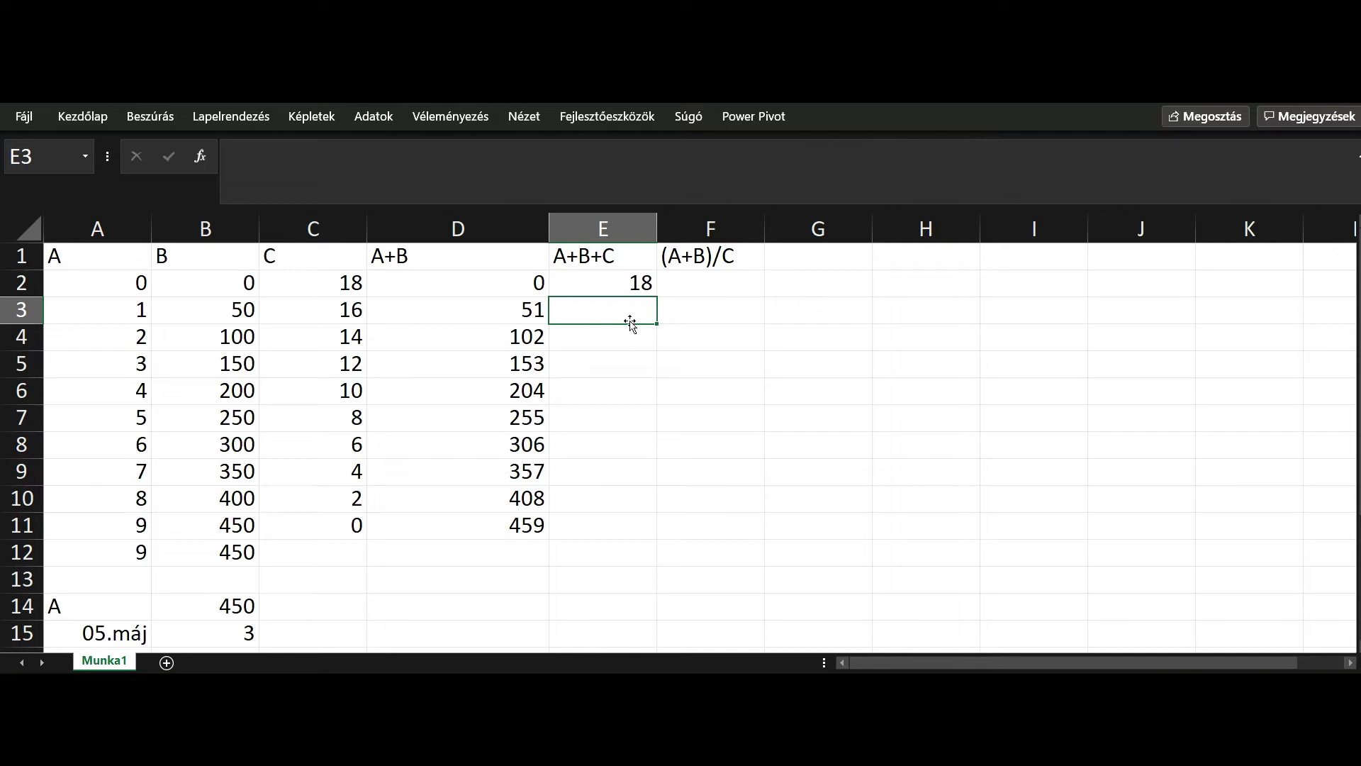
{"action": "left_click", "coordinate": [639, 283]}
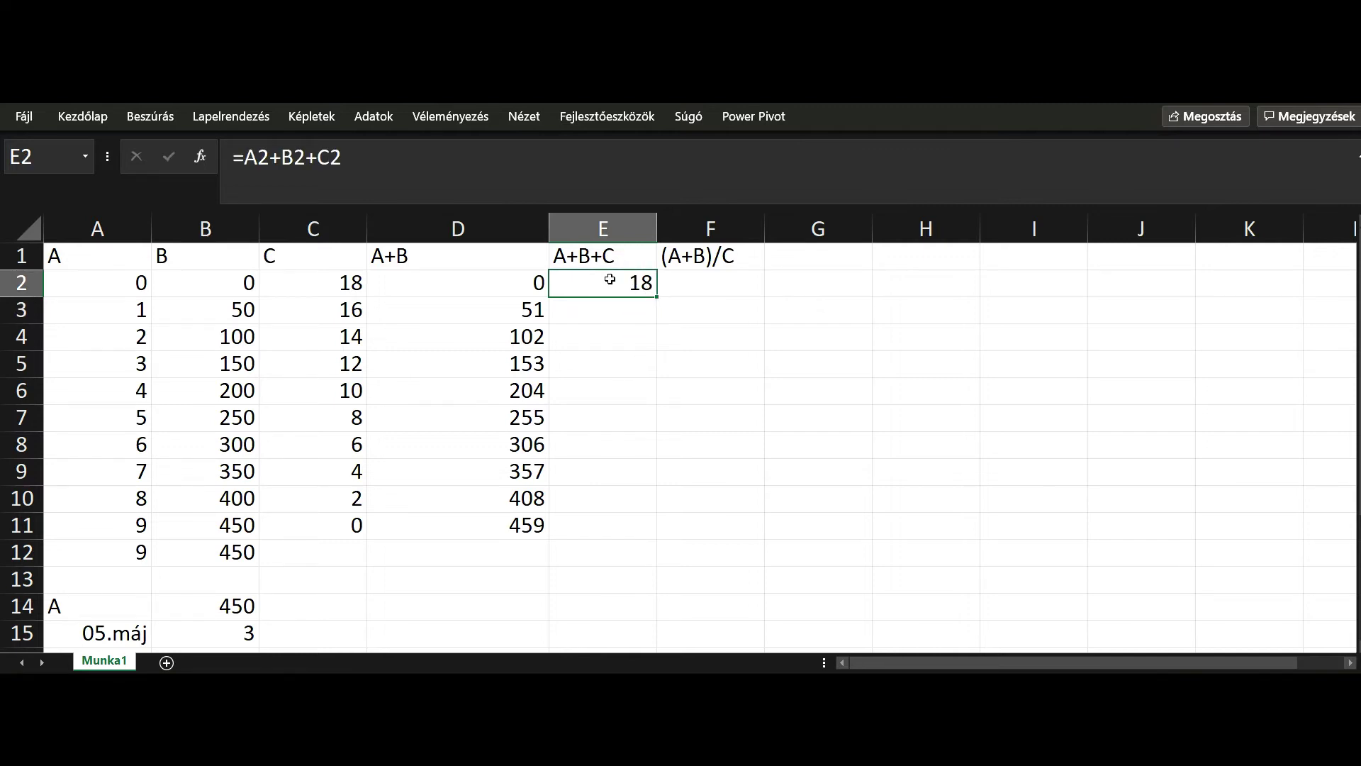
Step: Fill =A2+B2+C2 down to E11, then extend the D11:E11 sums into row 12
{"action": "left_click_drag", "start_coordinate": [656, 296], "coordinate": [644, 539]}
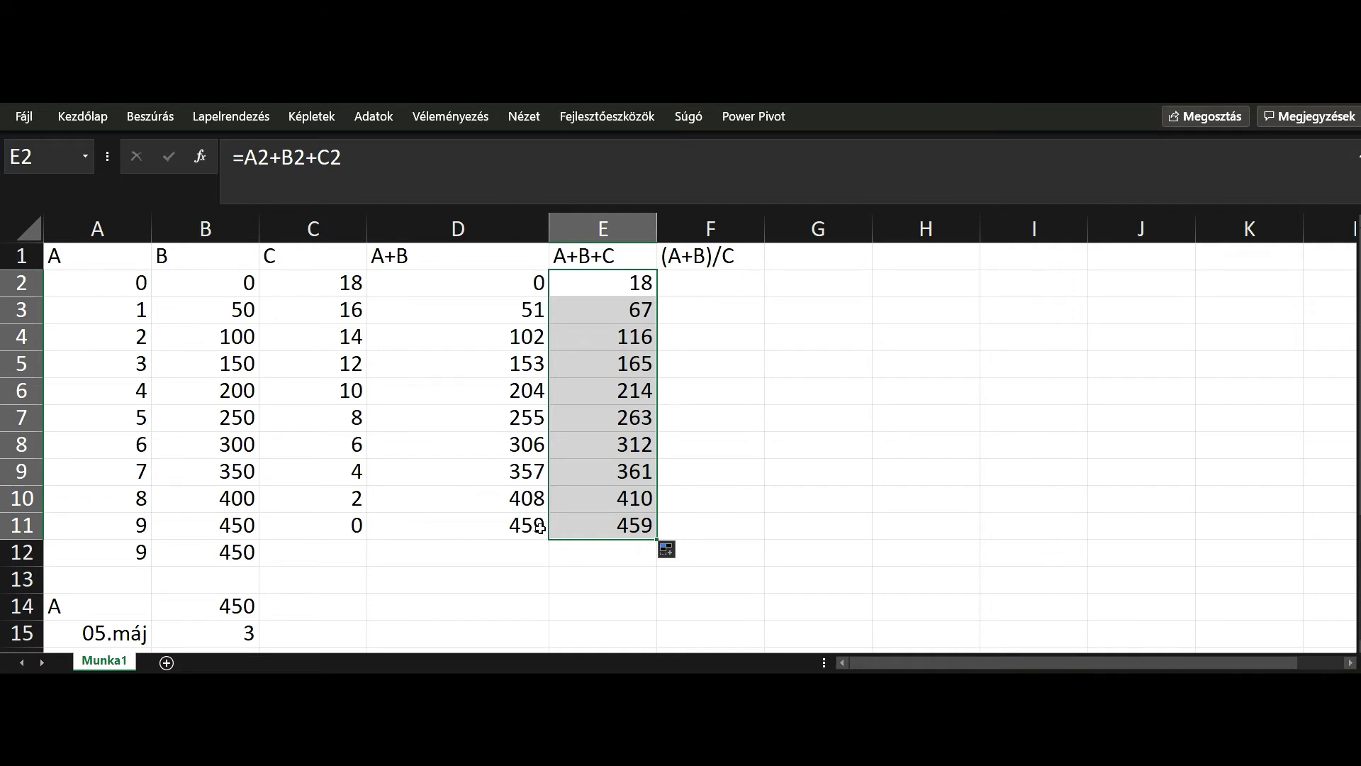
{"action": "mouse_move", "coordinate": [507, 527]}
{"action": "left_mouse_down"}
{"action": "mouse_move", "coordinate": [621, 527]}
{"action": "mouse_move", "coordinate": [655, 572]}
{"action": "left_mouse_up"}
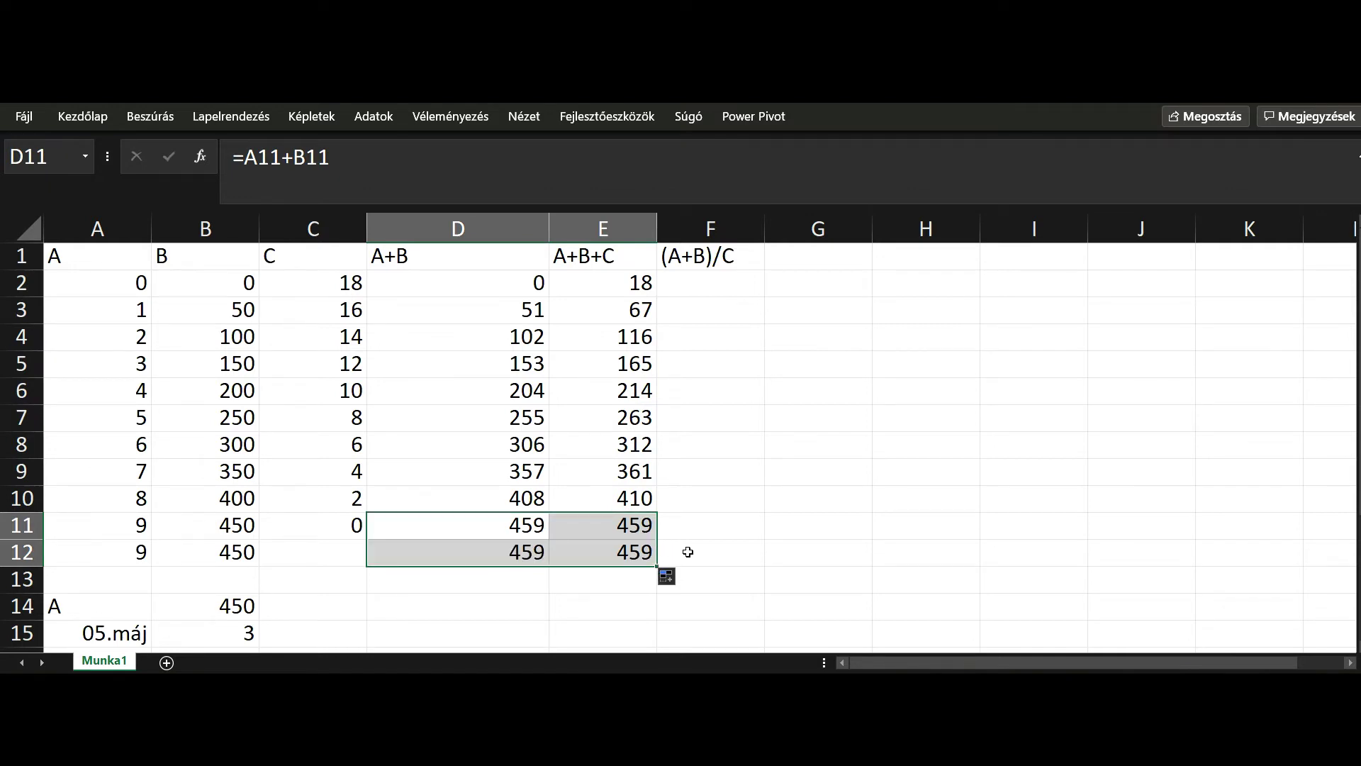
{"action": "left_click", "coordinate": [688, 551]}
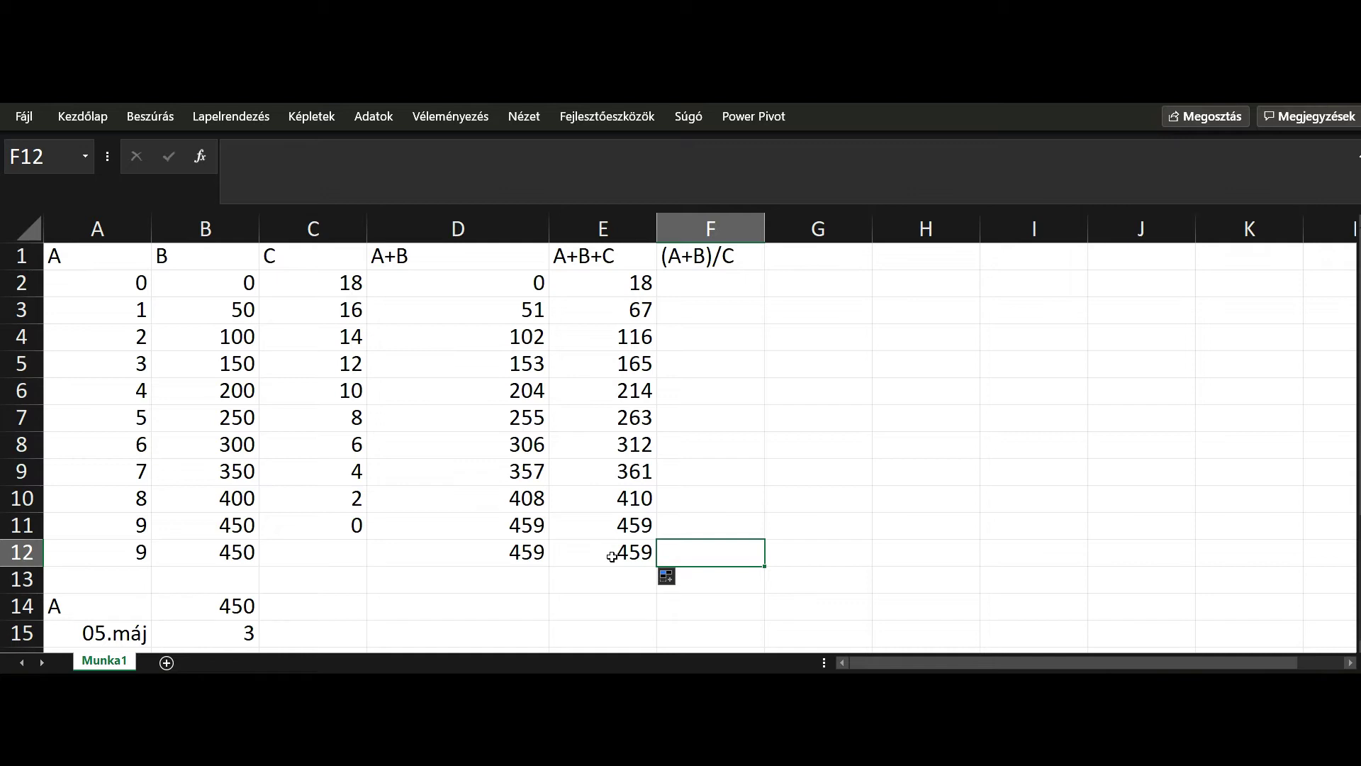
Step: Copy the D12:E12 sums into row 13 and confirm D13 holds =A13+B13, showing 0
{"action": "left_click", "coordinate": [512, 554]}
{"action": "left_click", "coordinate": [610, 560]}
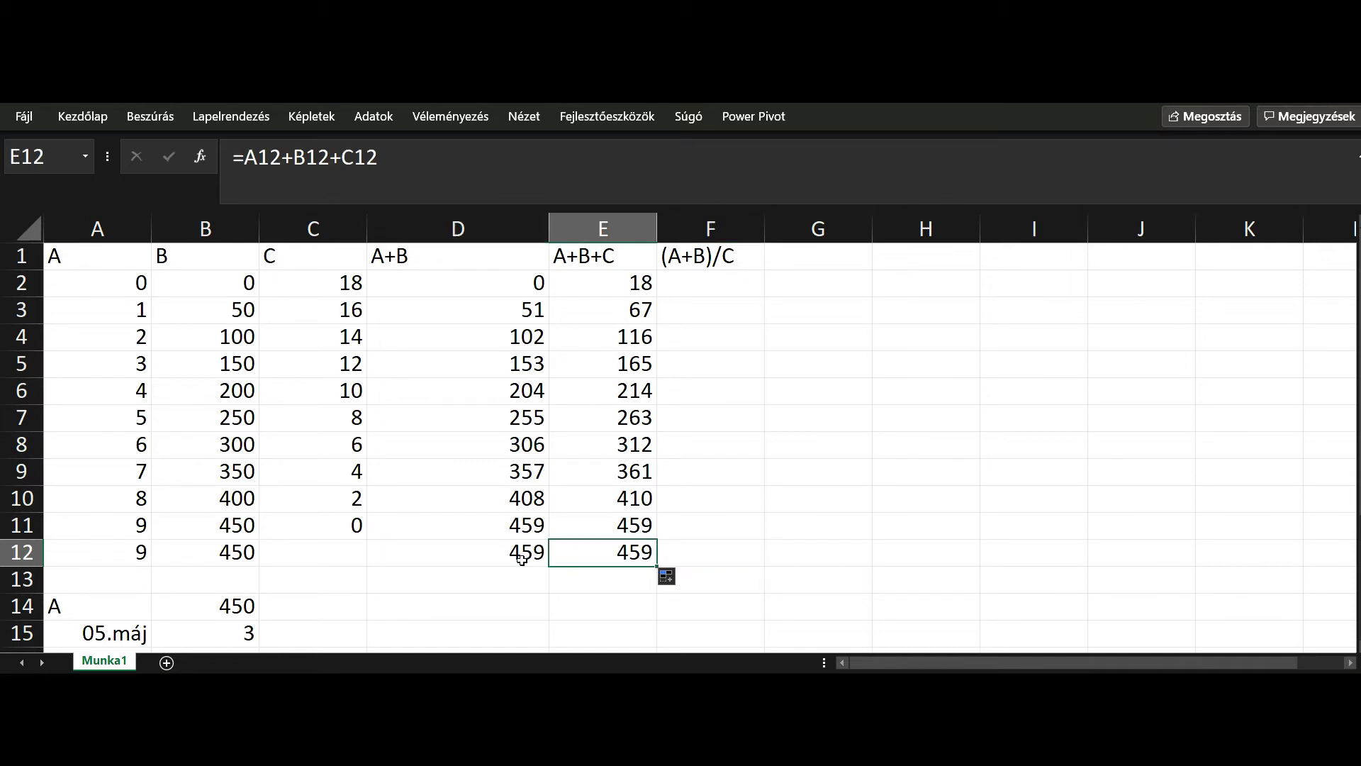
{"action": "left_click_drag", "start_coordinate": [522, 560], "coordinate": [599, 563]}
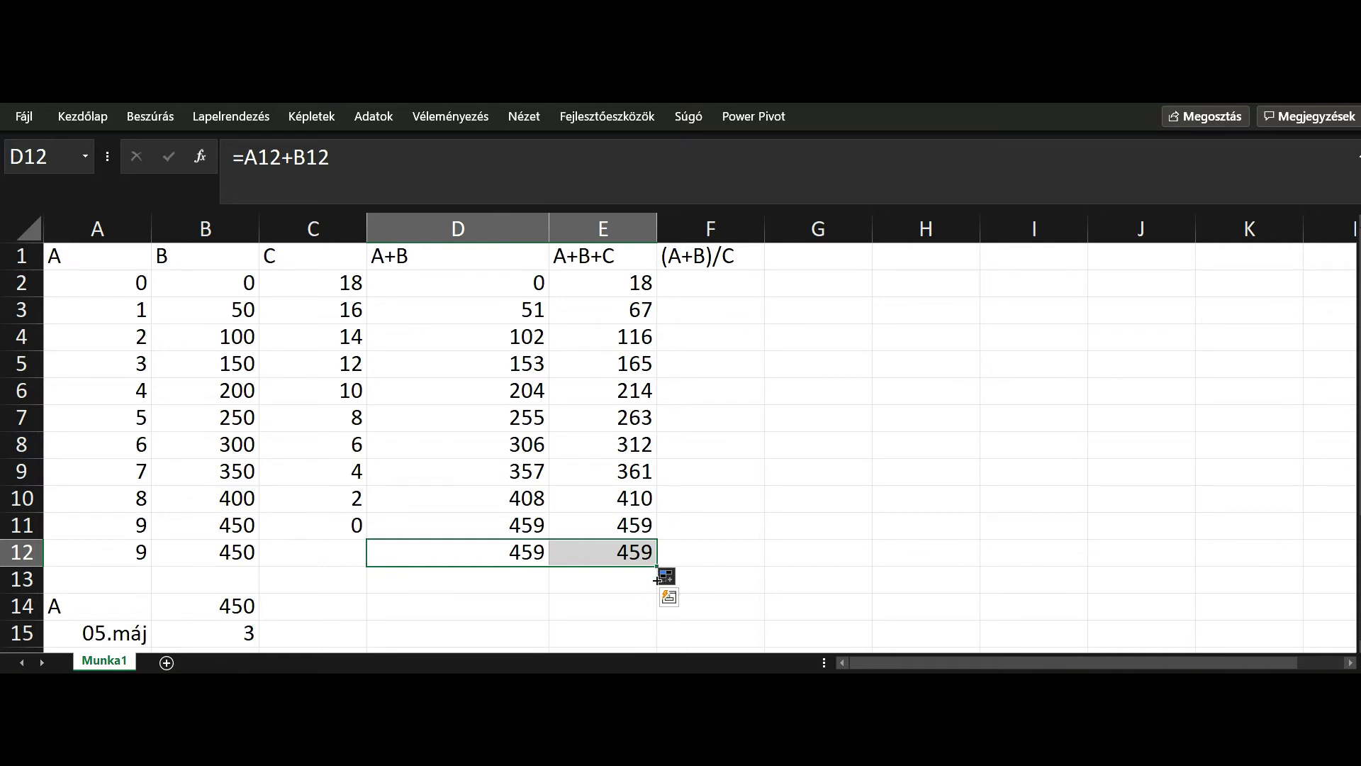
{"action": "left_click_drag", "start_coordinate": [656, 577], "coordinate": [657, 588]}
{"action": "left_click", "coordinate": [714, 578]}
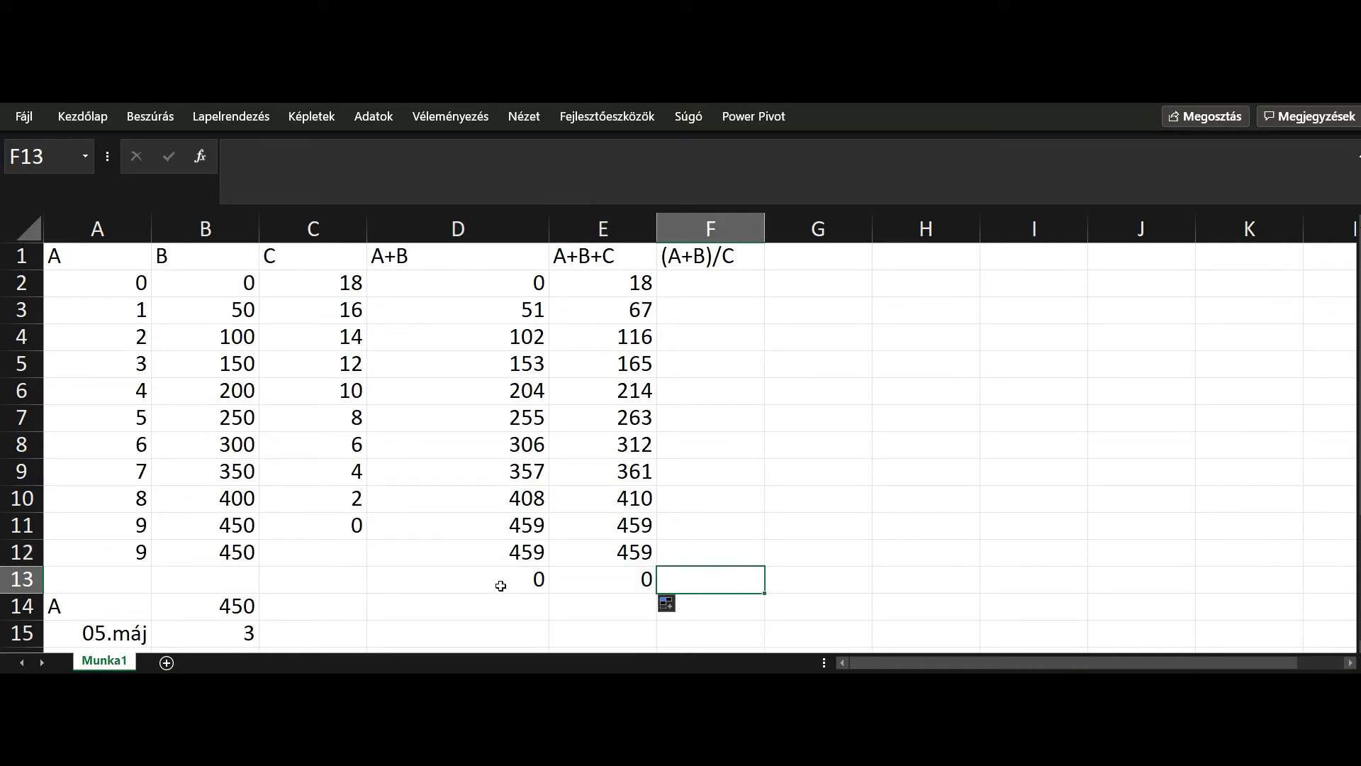
{"action": "left_click", "coordinate": [512, 577]}
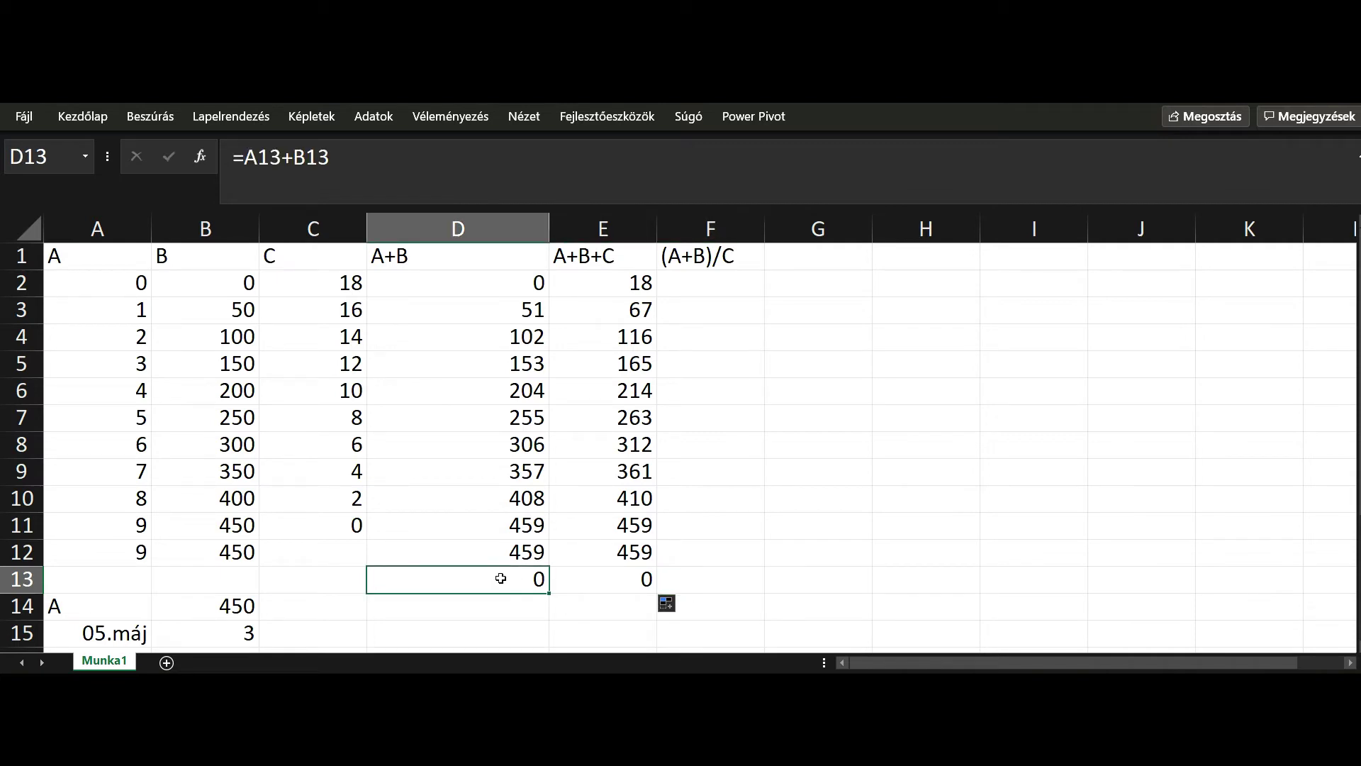
{"action": "left_click", "coordinate": [346, 143]}
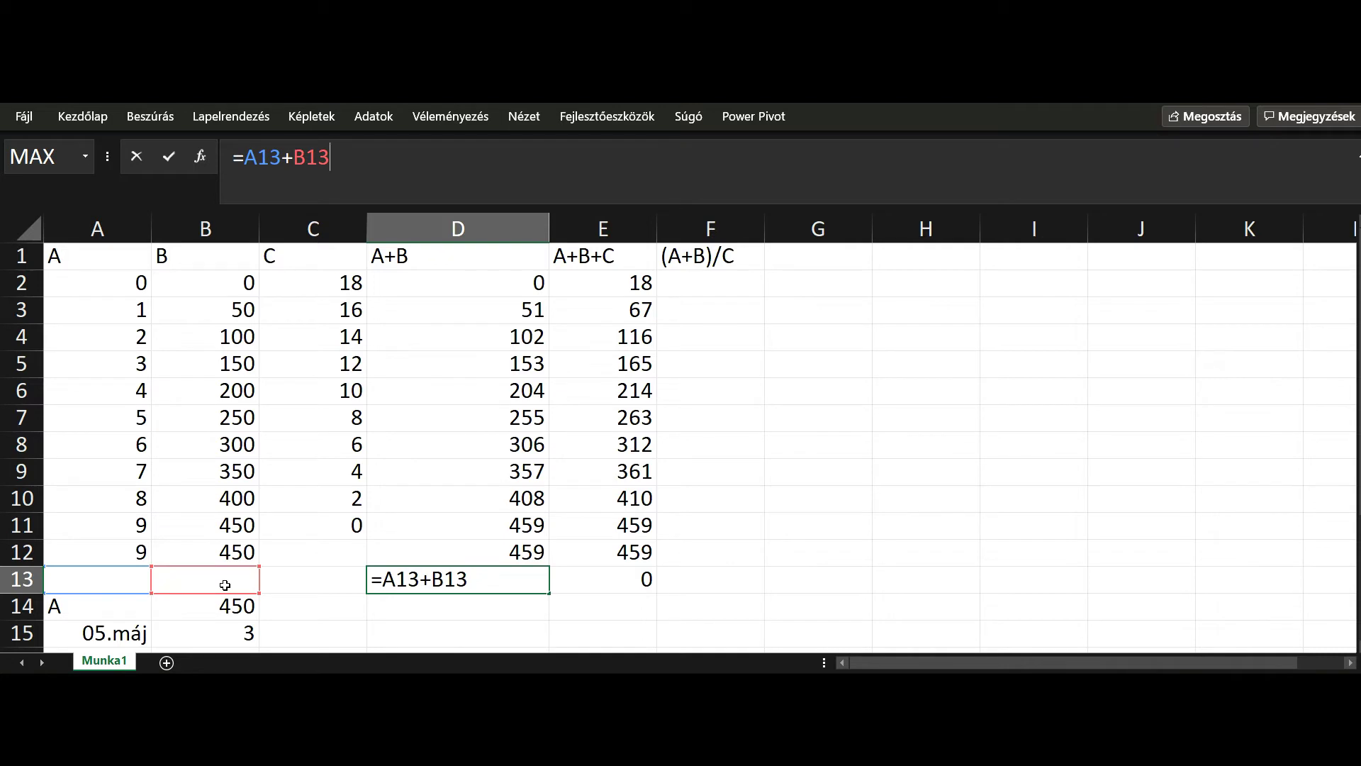
{"action": "key", "text": "Escape"}
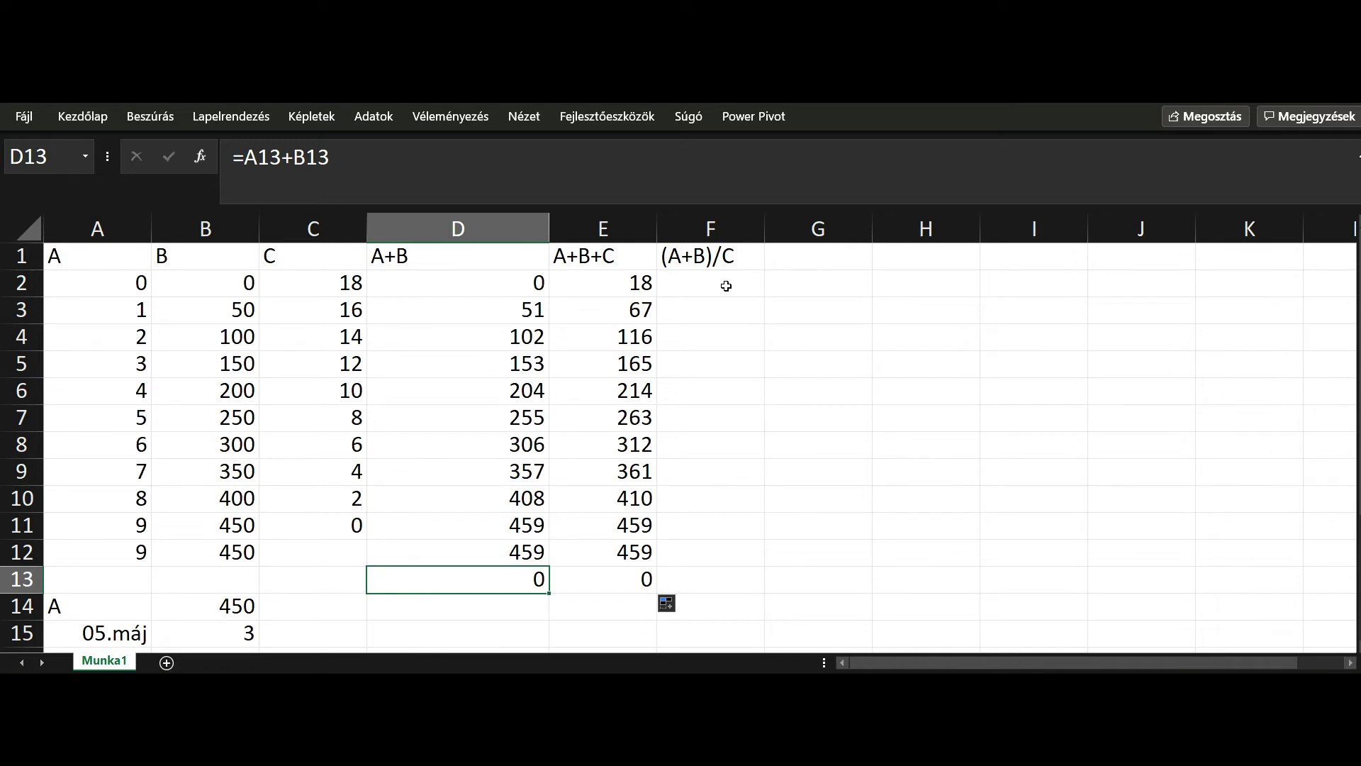
Step: Restore the (A+B)/C header and enter =(A2+B2)/C2 in F2, giving 0
{"action": "left_click", "coordinate": [726, 286]}
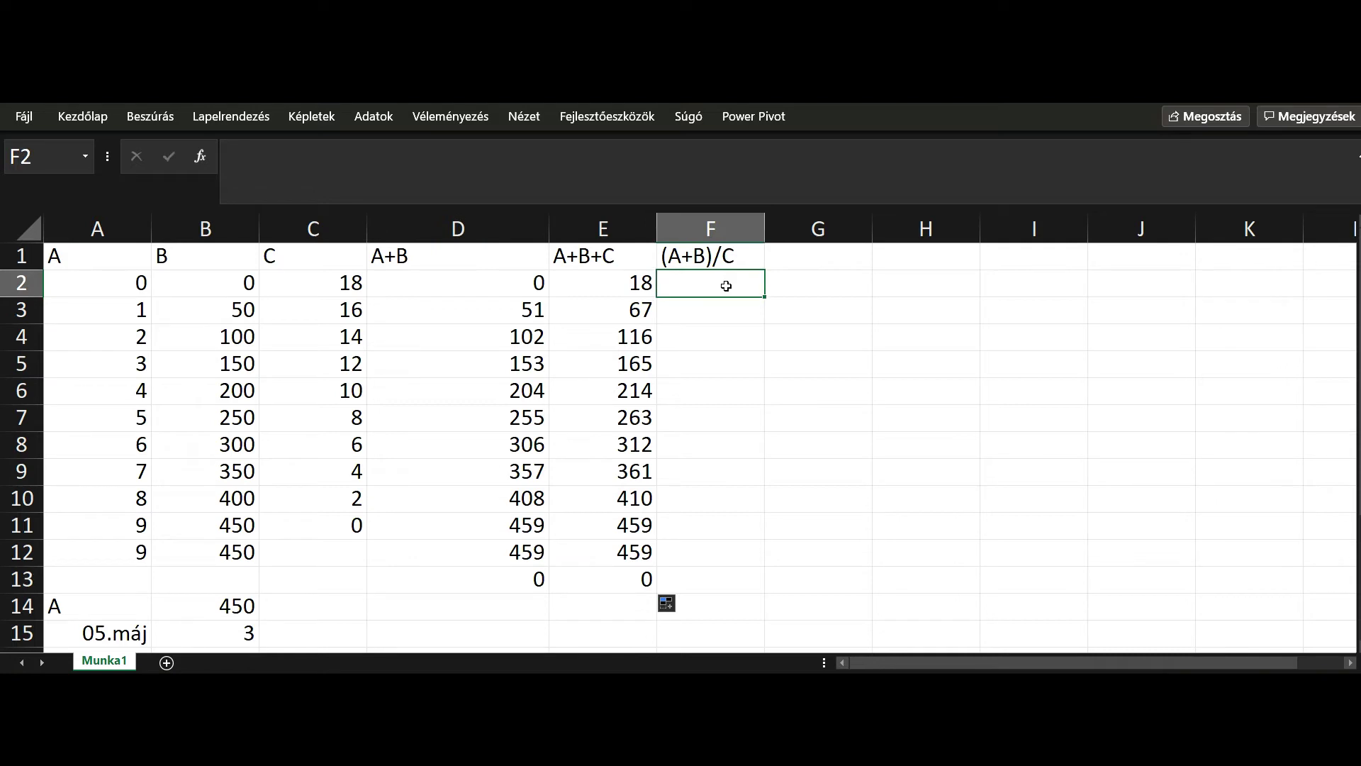
{"action": "key", "text": "ctrl+z"}
{"action": "type", "text": "="}
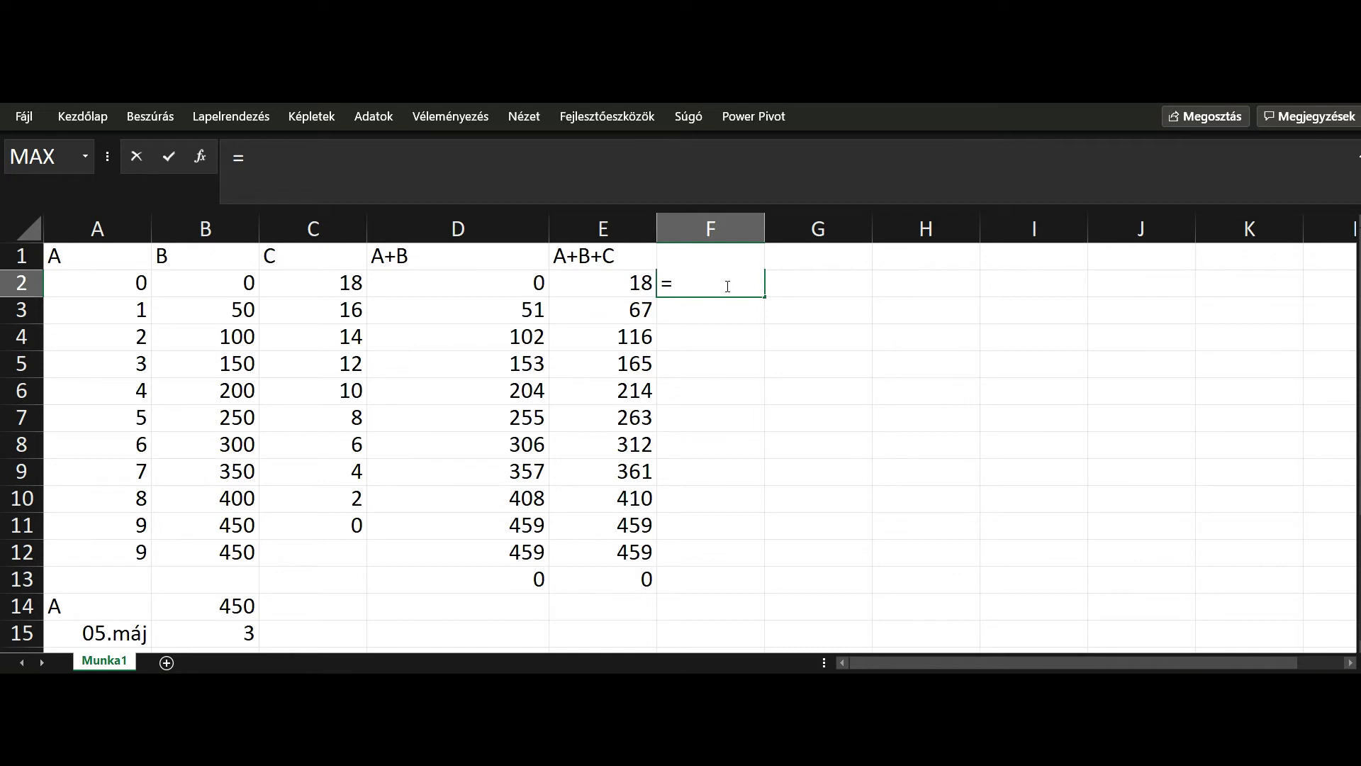
{"action": "key", "text": "Escape"}
{"action": "key", "text": "ctrl+y"}
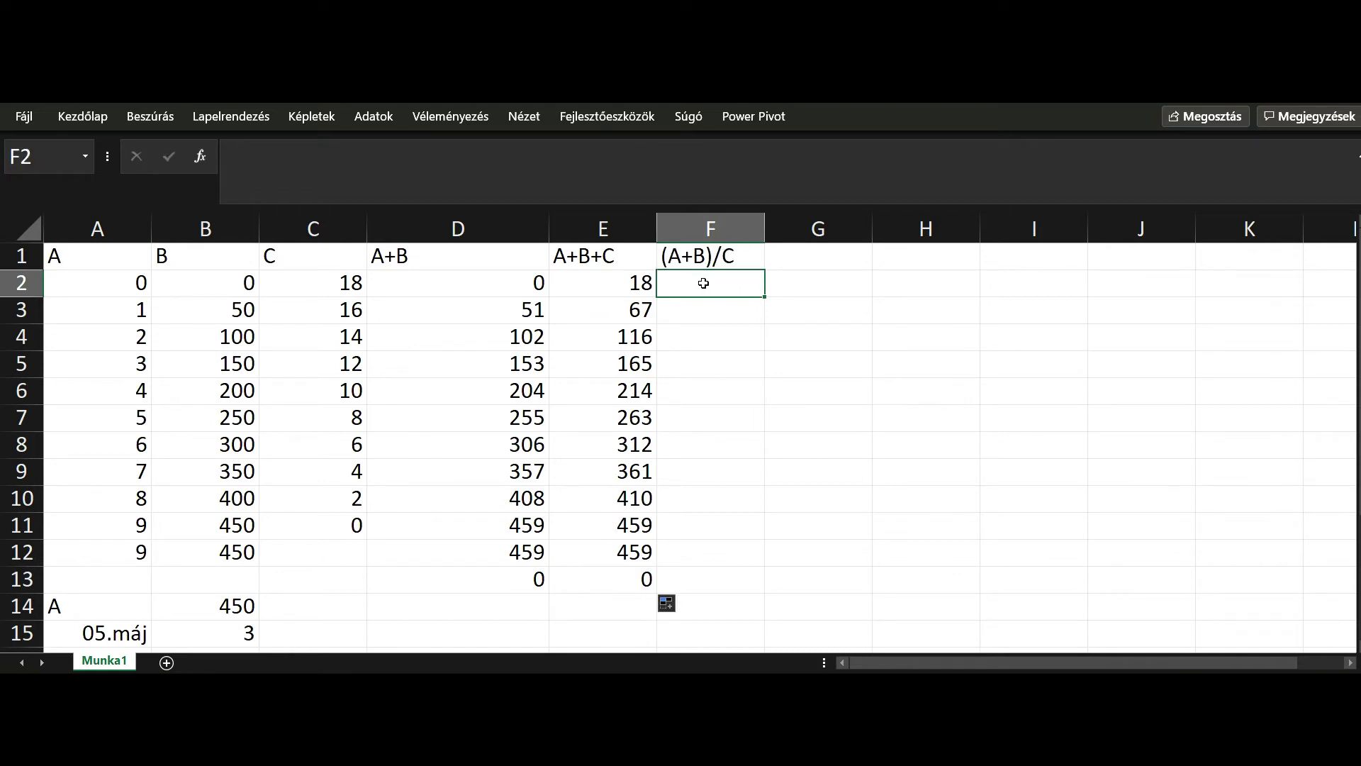
{"action": "type", "text": "=("}
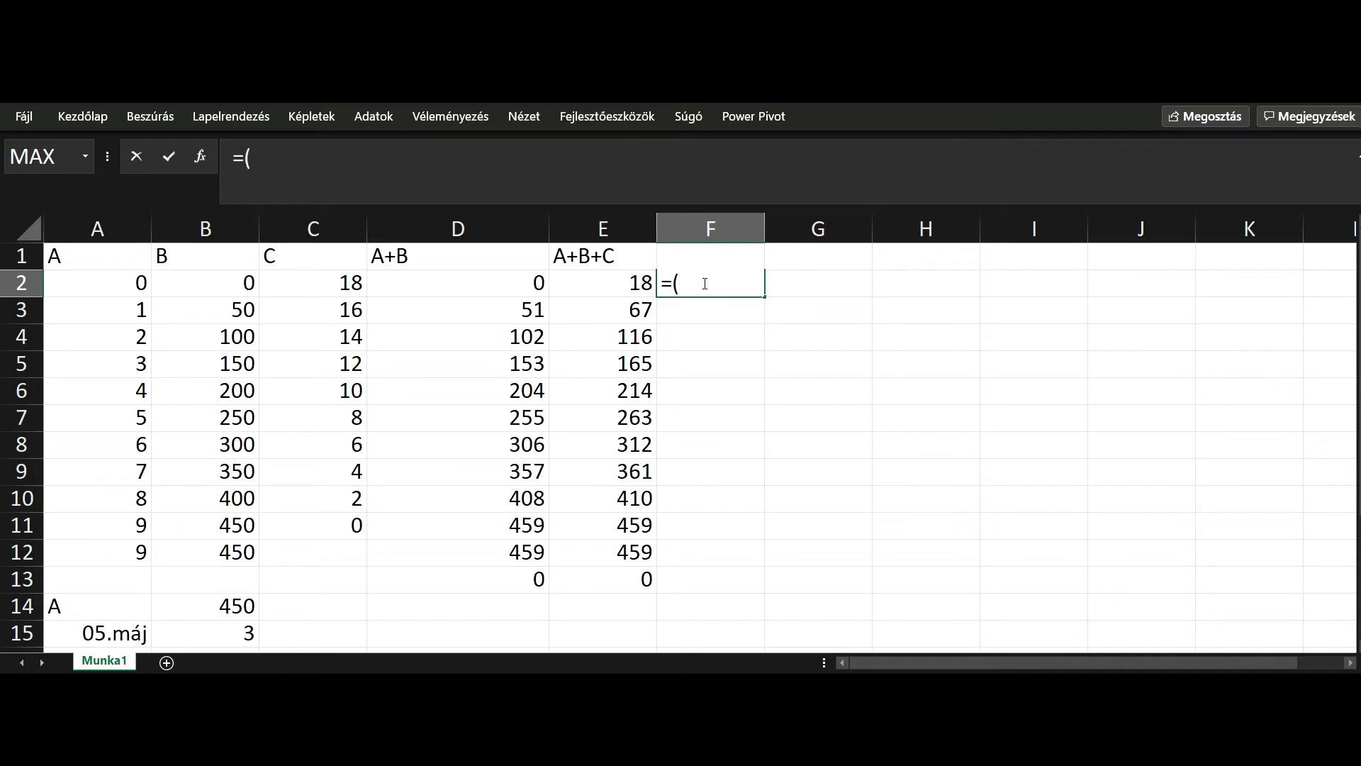
{"action": "type", "text": "A2+B"}
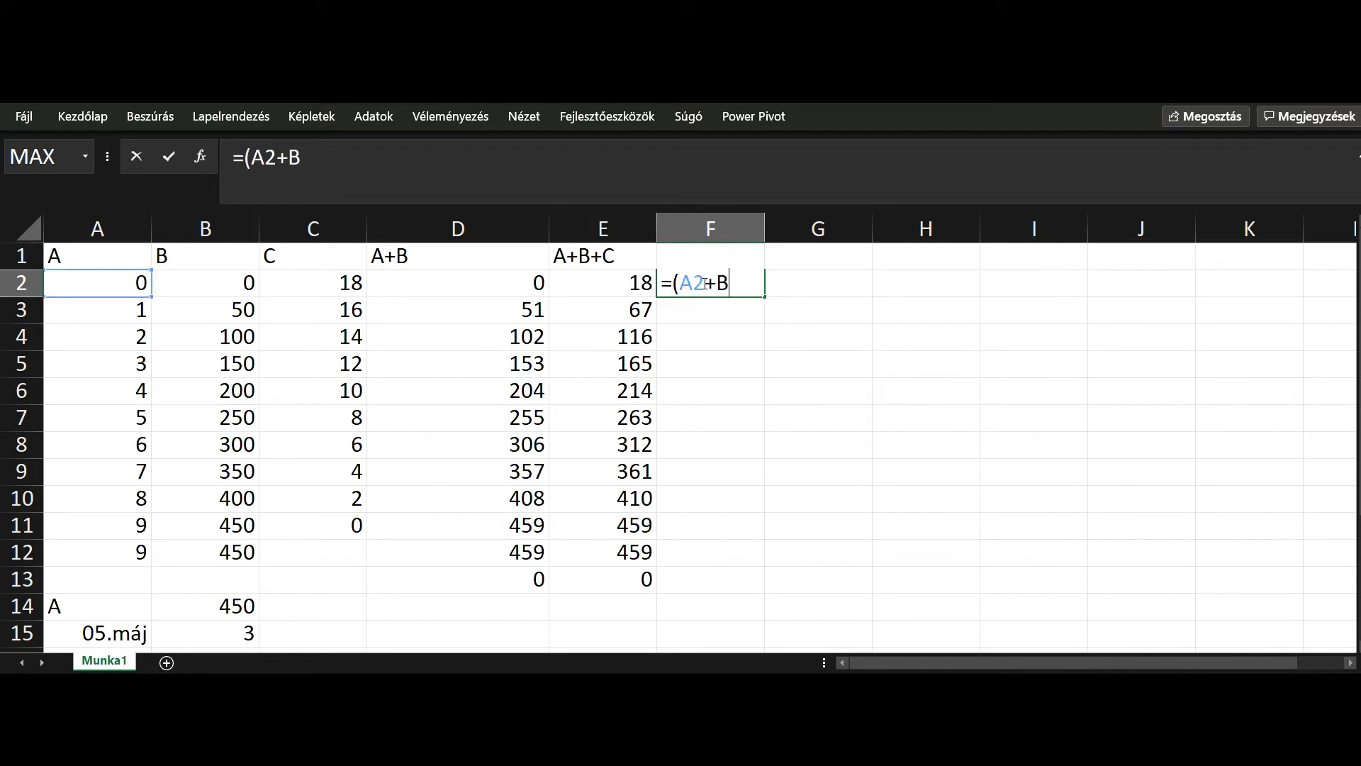
{"action": "type", "text": "2)"}
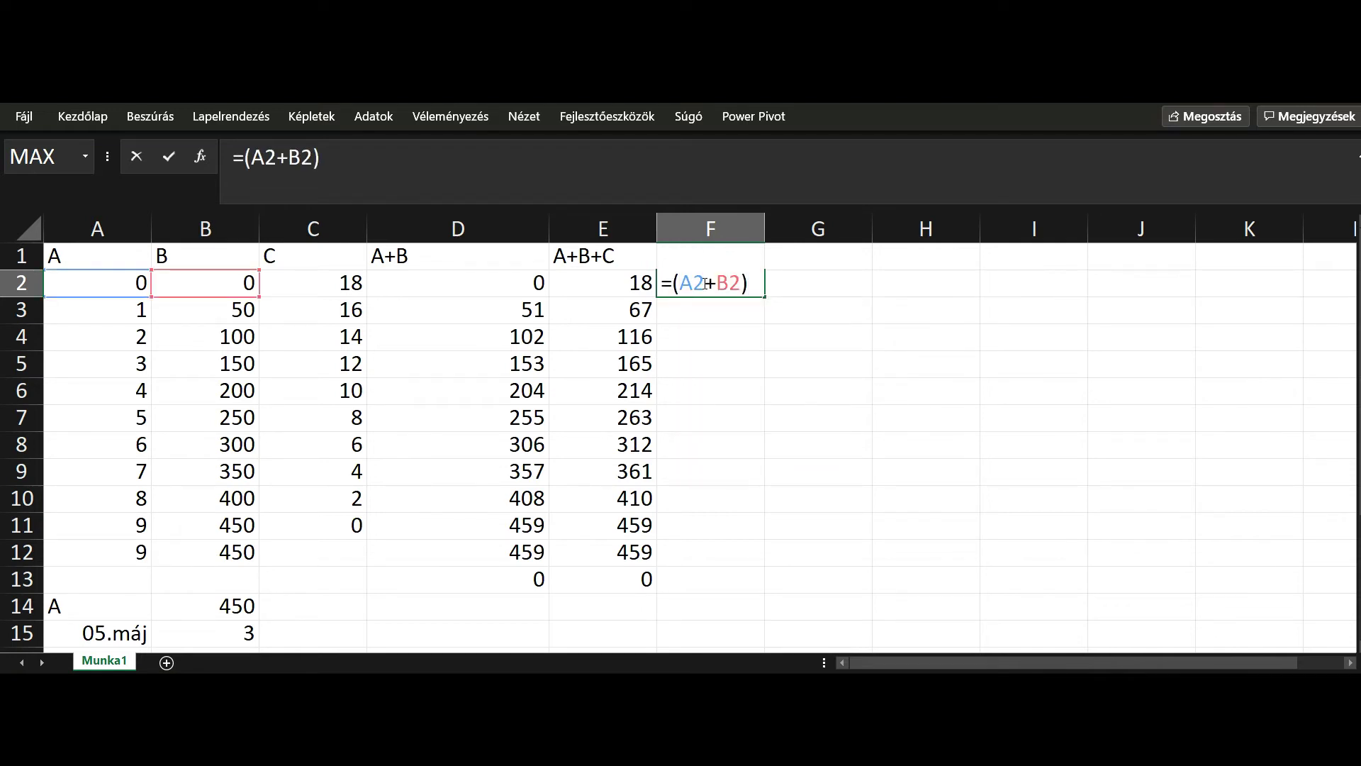
{"action": "type", "text": "/"}
{"action": "type", "text": "c2"}
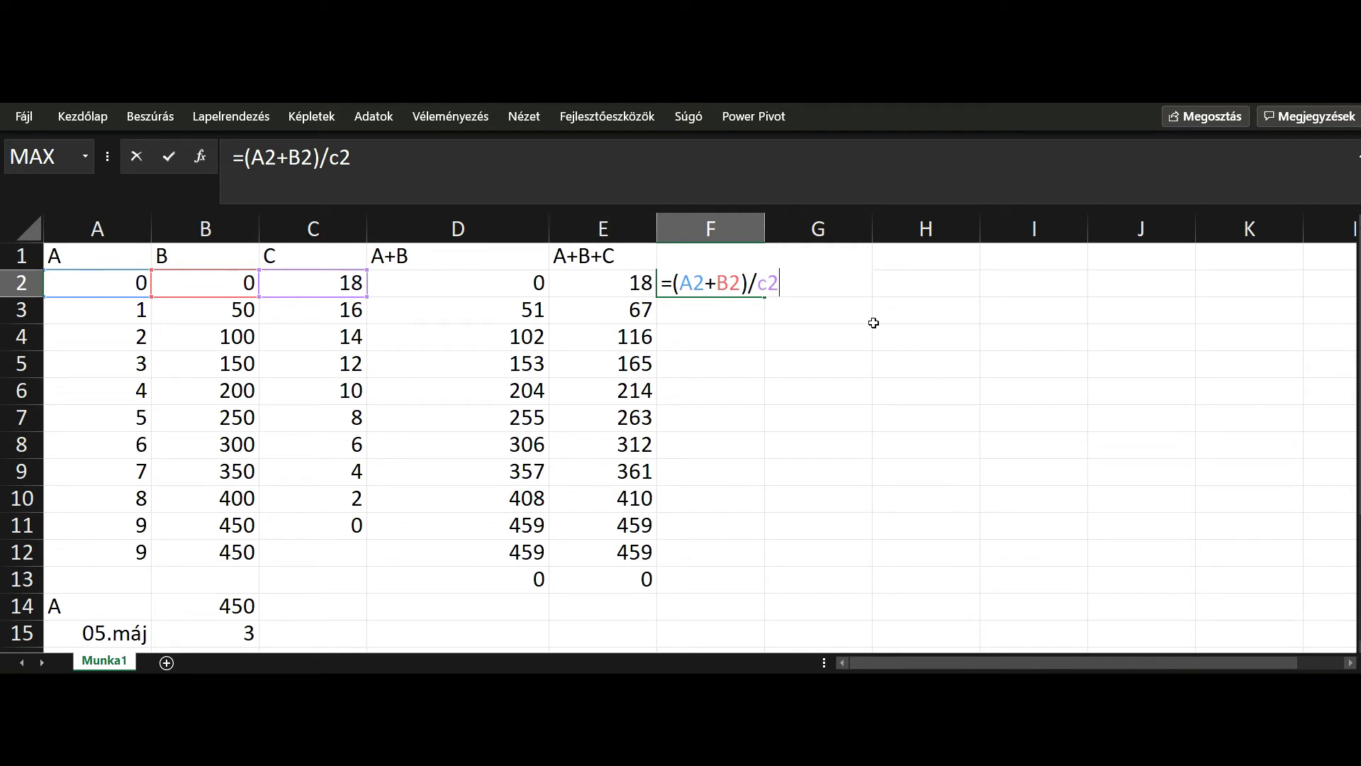
{"action": "key", "text": "Return"}
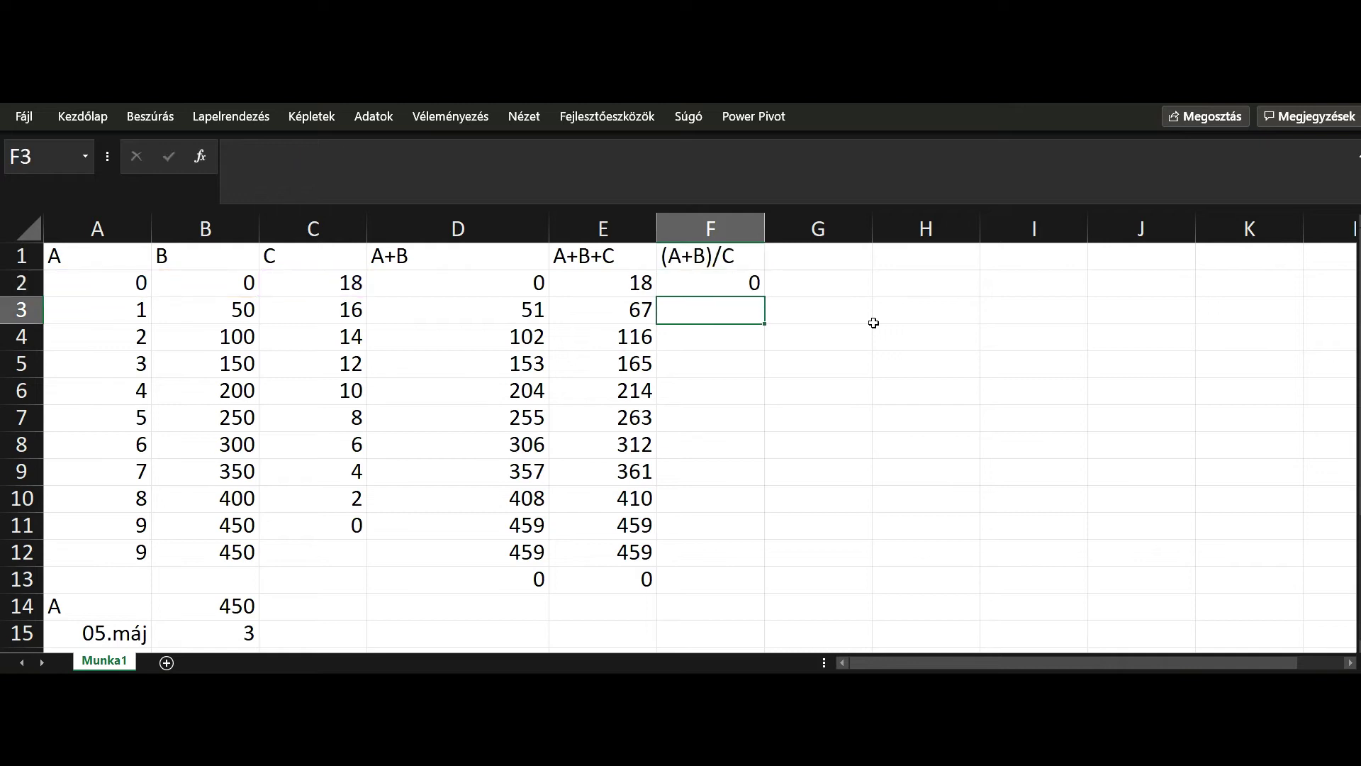
Step: Fill =(A2+B2)/C2 down through F13 and widen column F
{"action": "left_click", "coordinate": [734, 284]}
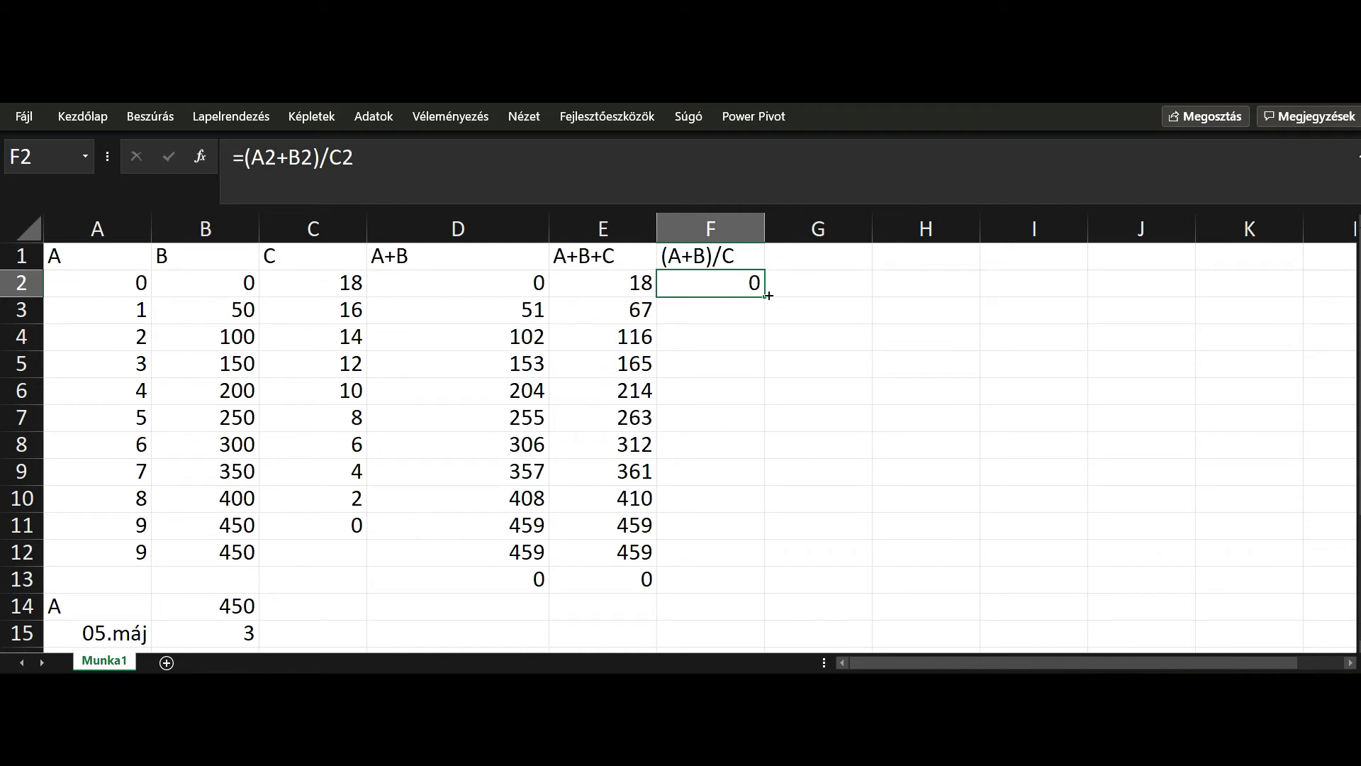
{"action": "left_click_drag", "start_coordinate": [764, 296], "coordinate": [749, 583]}
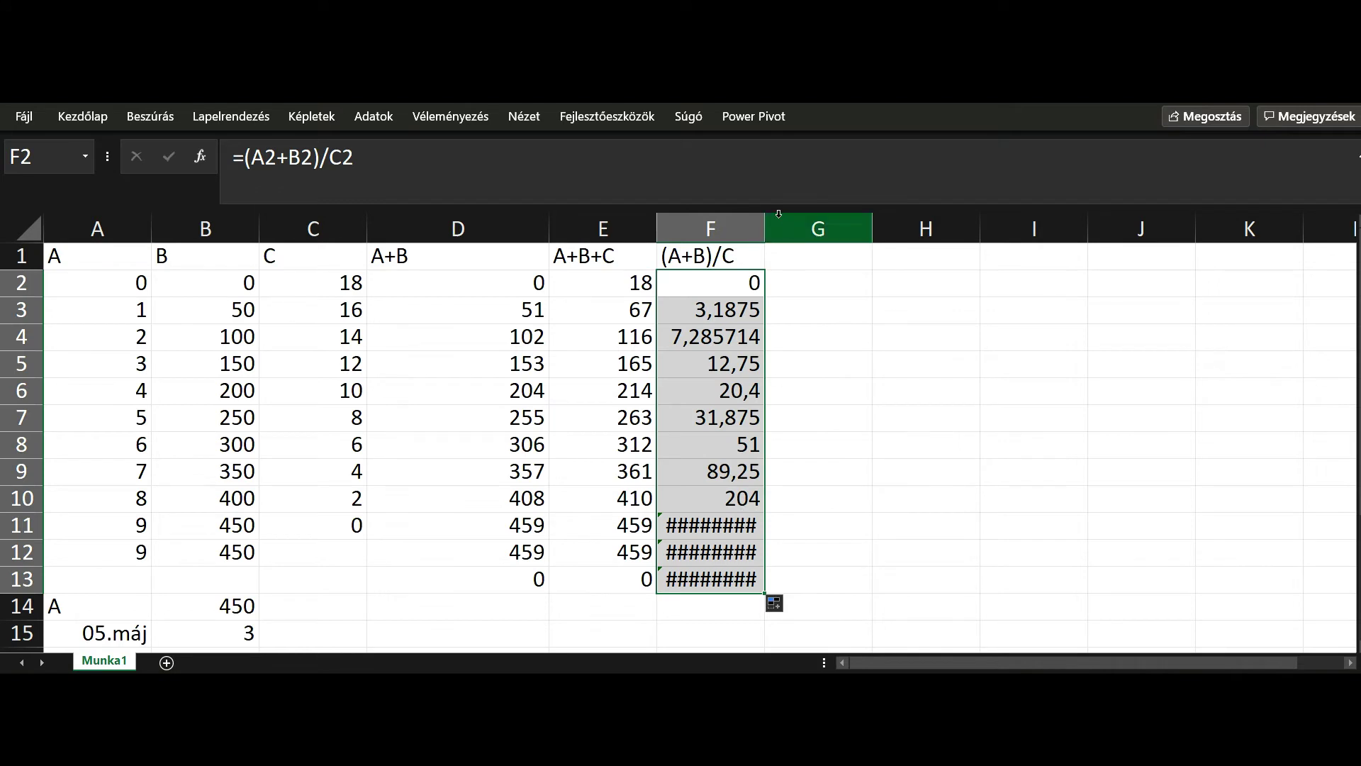
{"action": "left_click_drag", "start_coordinate": [764, 228], "coordinate": [823, 226]}
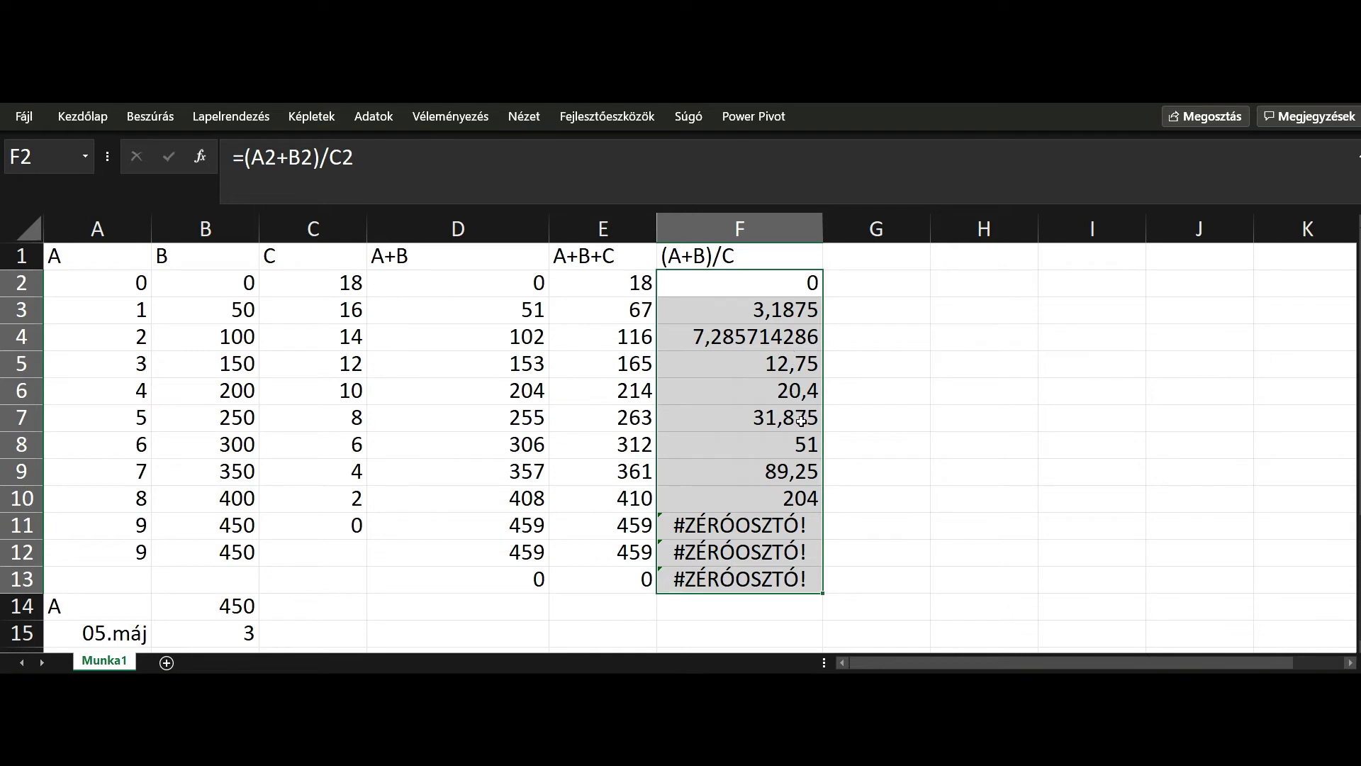
Step: Inspect the #ZÉRÓOSZTÓ! formulas in F11:F13, confirming C12 is empty
{"action": "left_click_drag", "start_coordinate": [772, 536], "coordinate": [773, 578]}
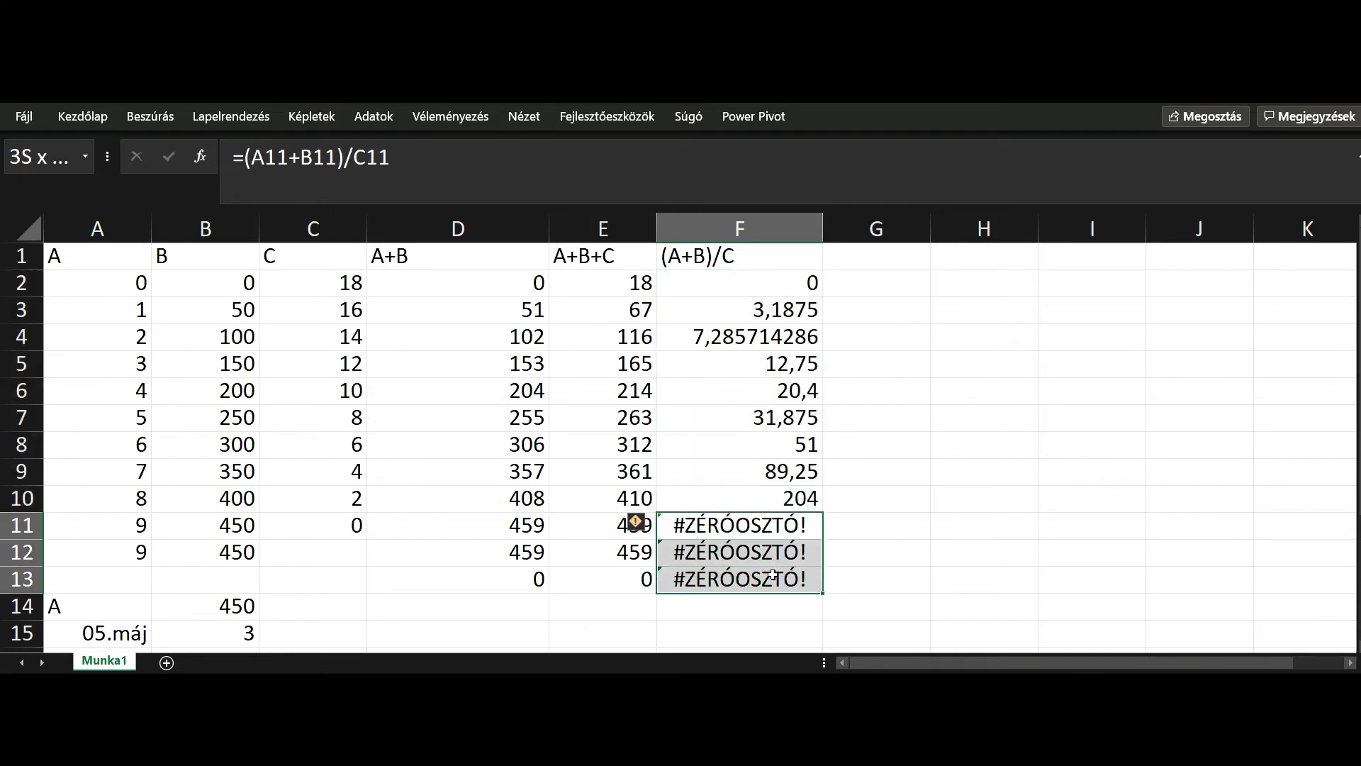
{"action": "left_click", "coordinate": [849, 532]}
{"action": "left_click", "coordinate": [741, 533]}
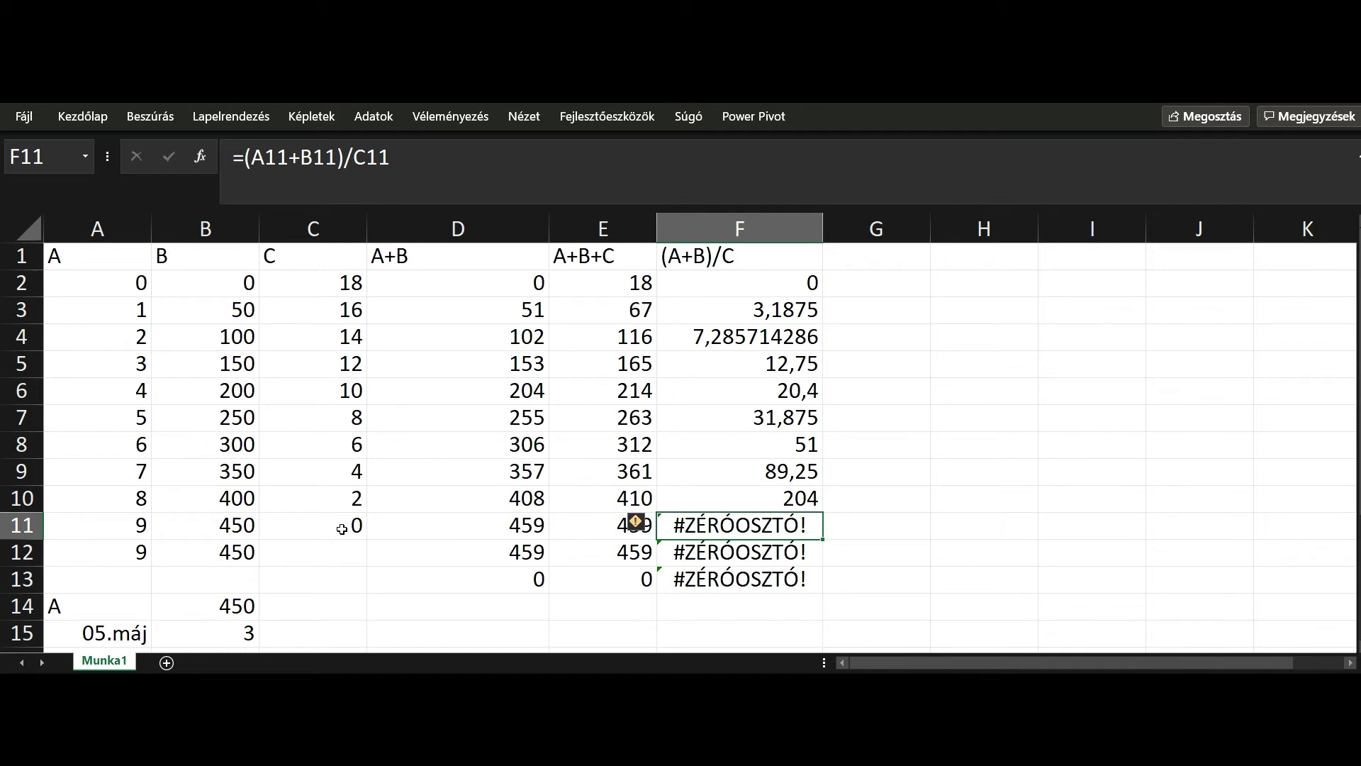
{"action": "left_click", "coordinate": [666, 561]}
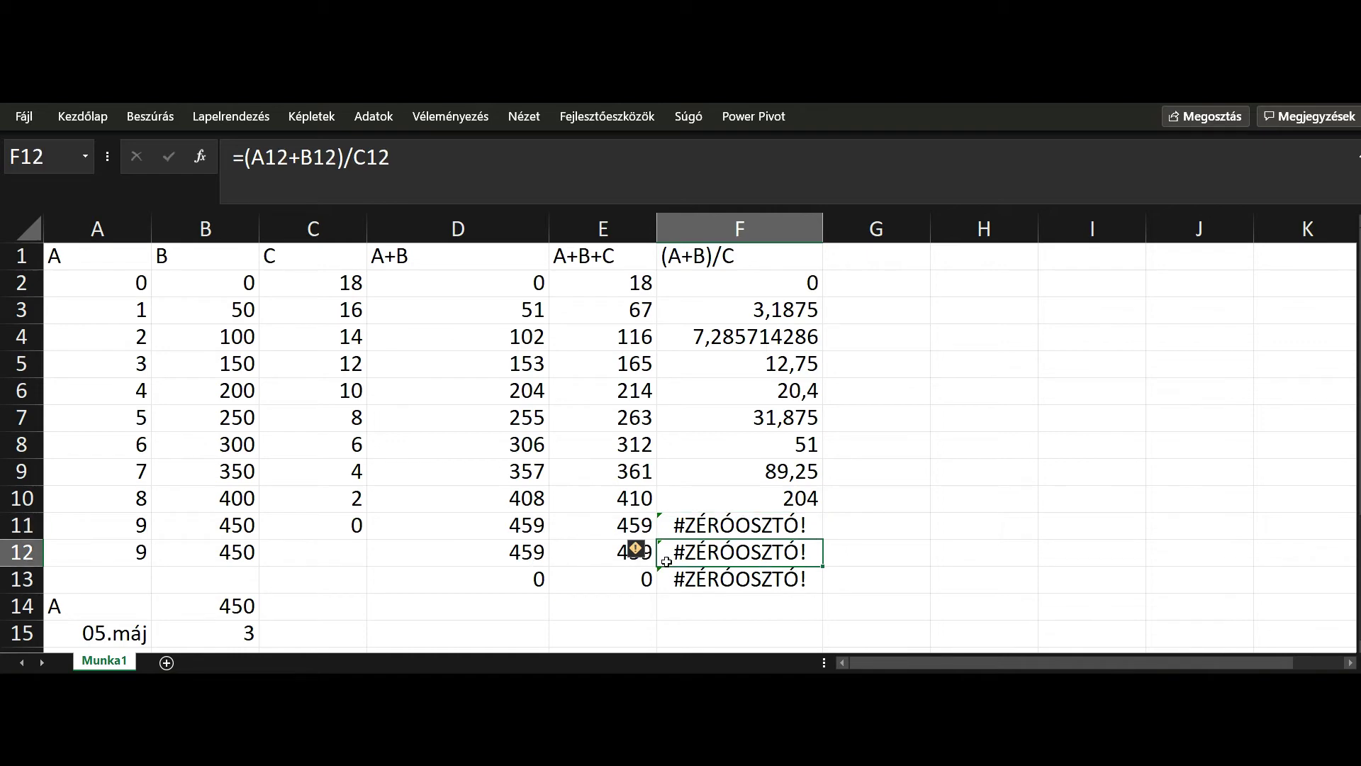
{"action": "left_click", "coordinate": [341, 555]}
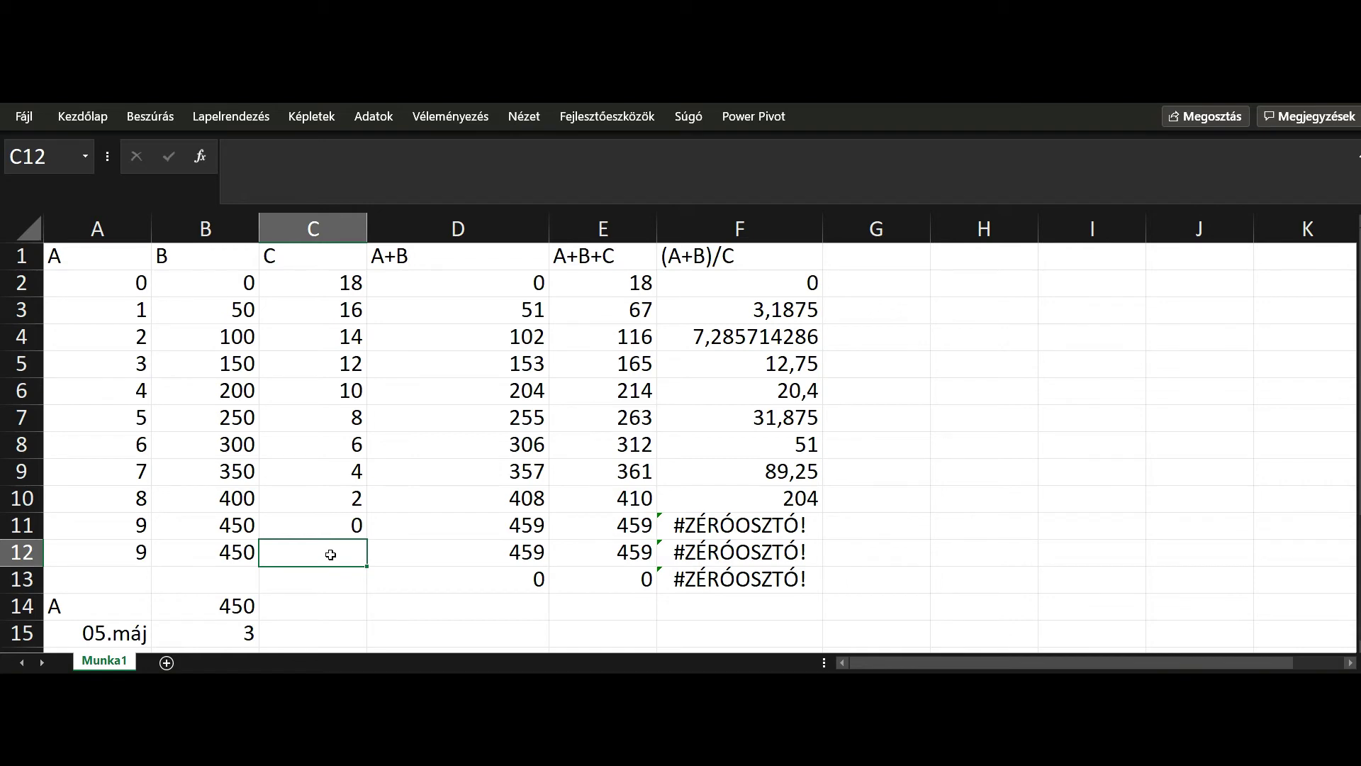
{"action": "left_click", "coordinate": [799, 557]}
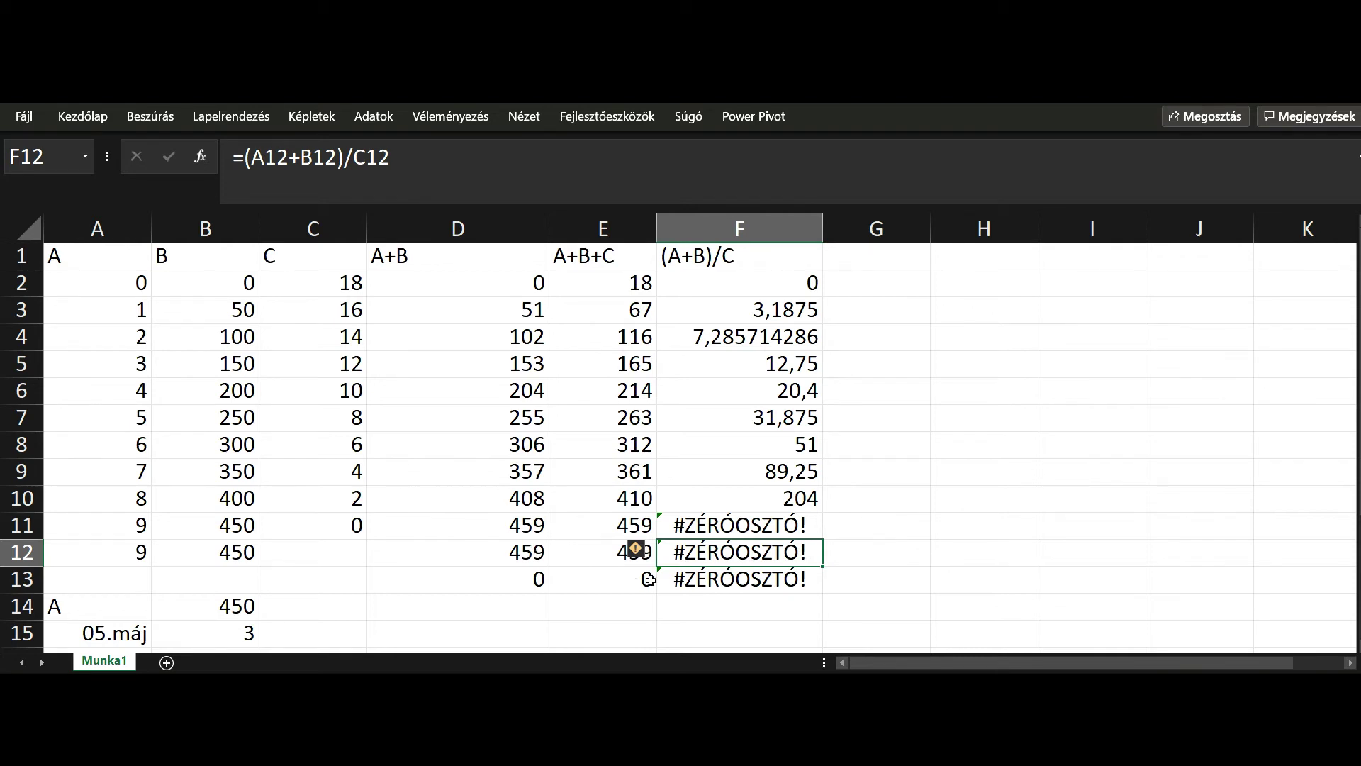
{"action": "left_click", "coordinate": [696, 581]}
{"action": "mouse_move", "coordinate": [129, 580]}
{"action": "left_mouse_down"}
{"action": "mouse_move", "coordinate": [189, 577]}
{"action": "mouse_move", "coordinate": [120, 578]}
{"action": "left_mouse_up"}
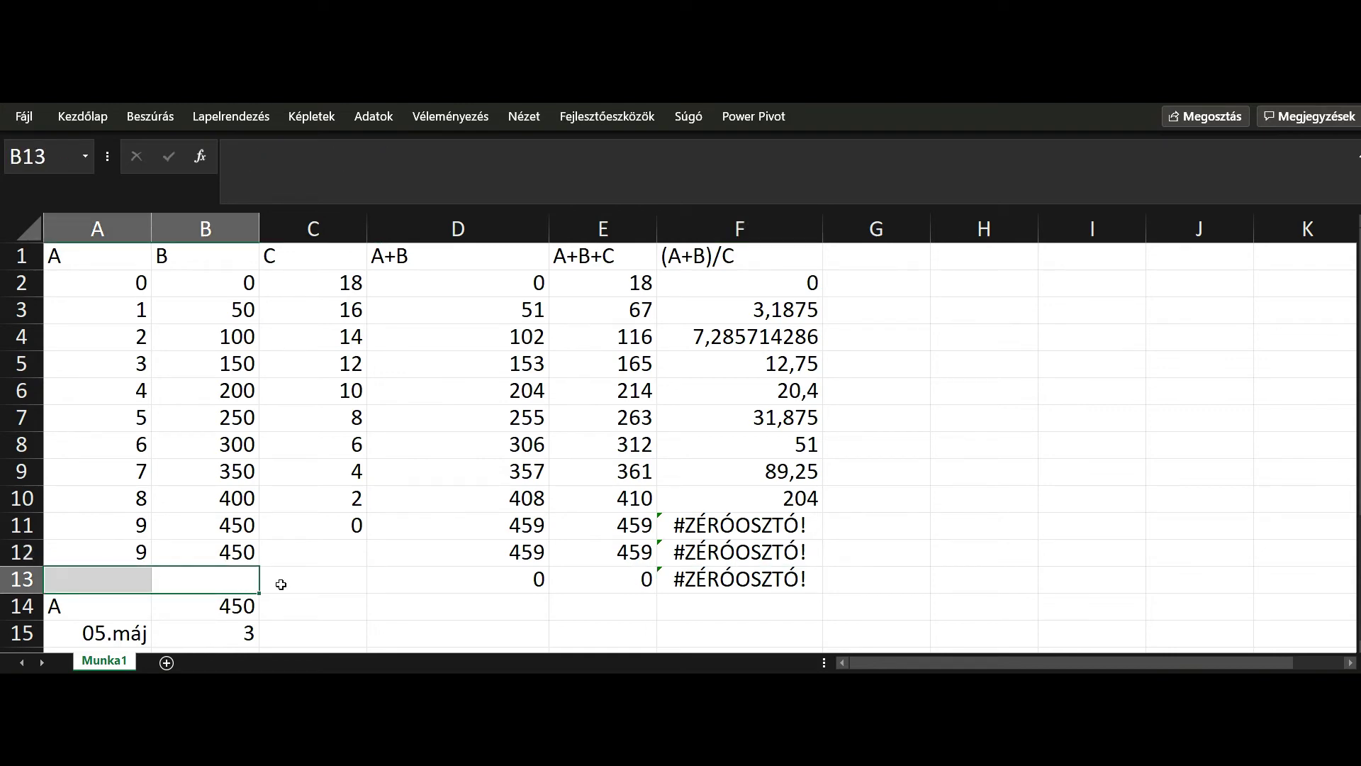
{"action": "left_click", "coordinate": [312, 586]}
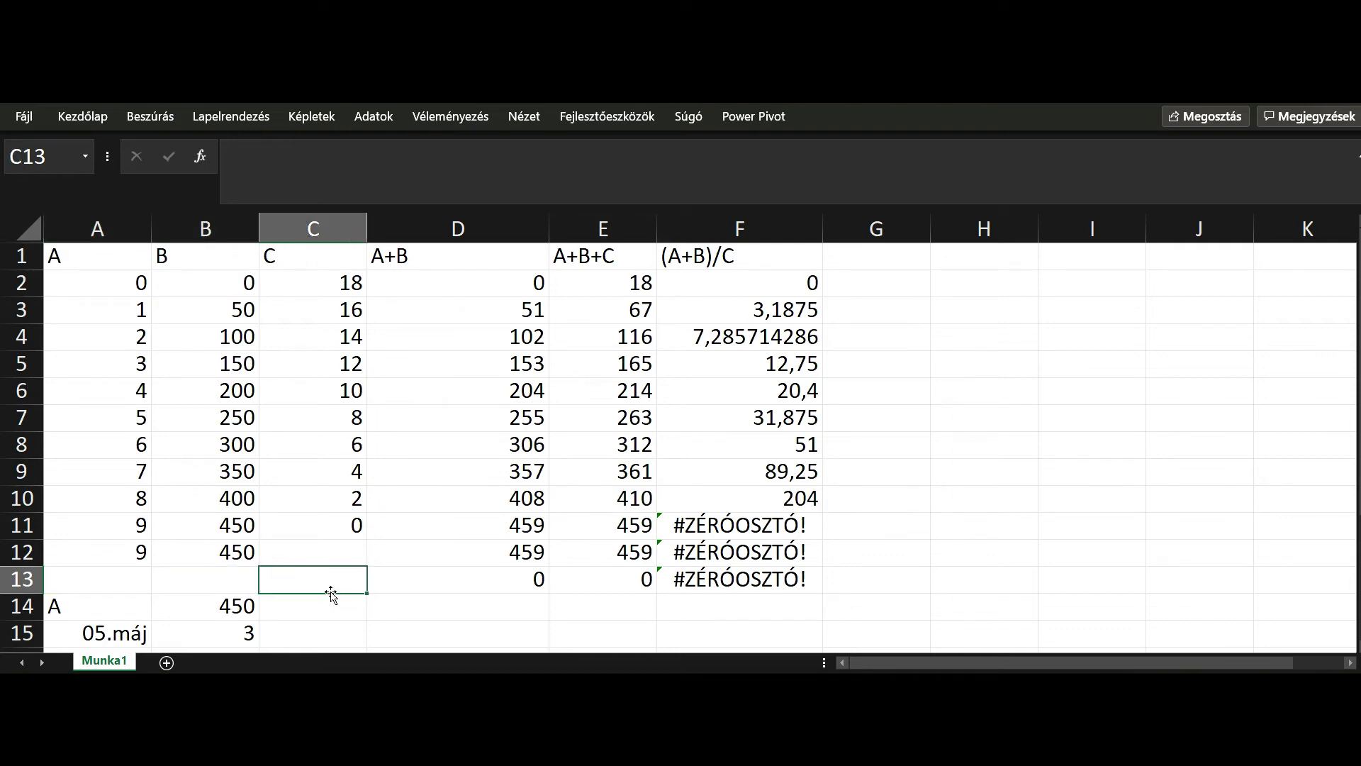
{"action": "type", "text": "12"}
{"action": "key", "text": "Return"}
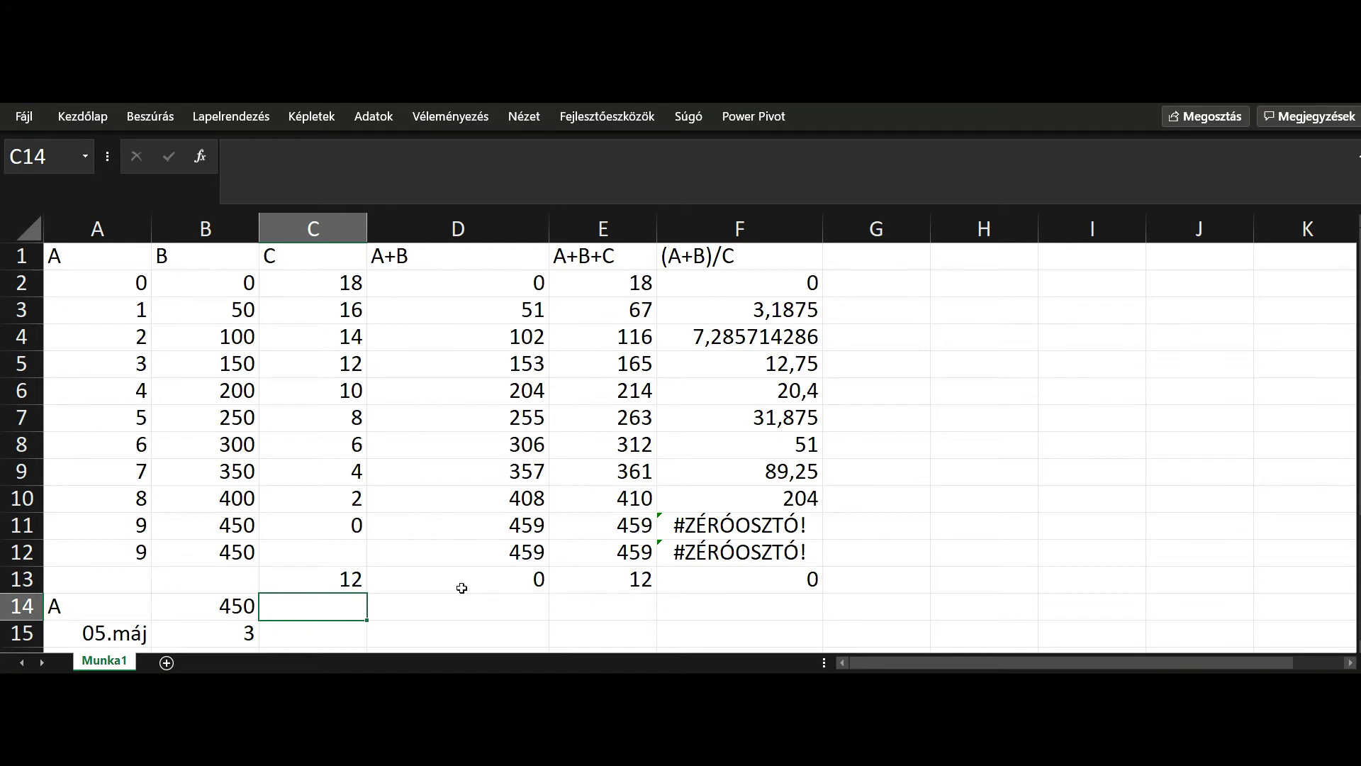
{"action": "left_click", "coordinate": [360, 583]}
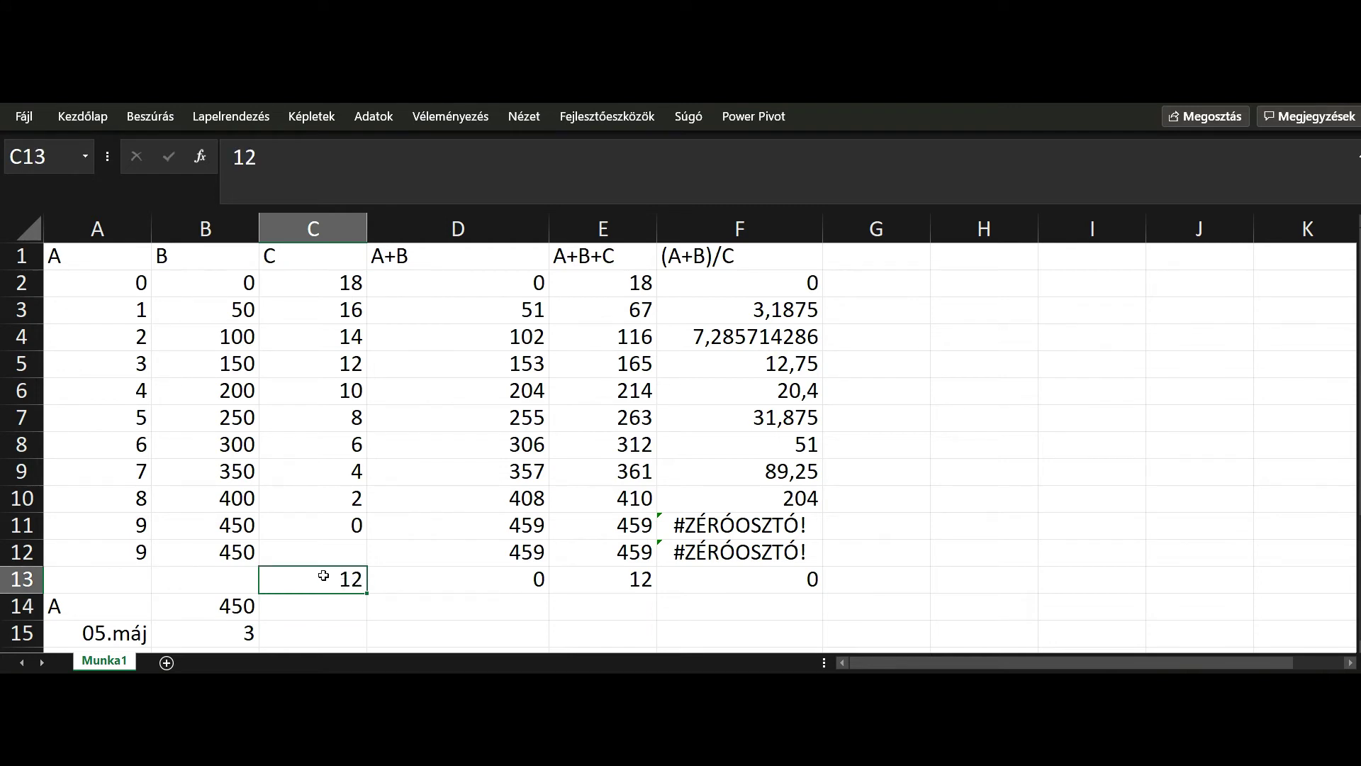
{"action": "key", "text": "Delete"}
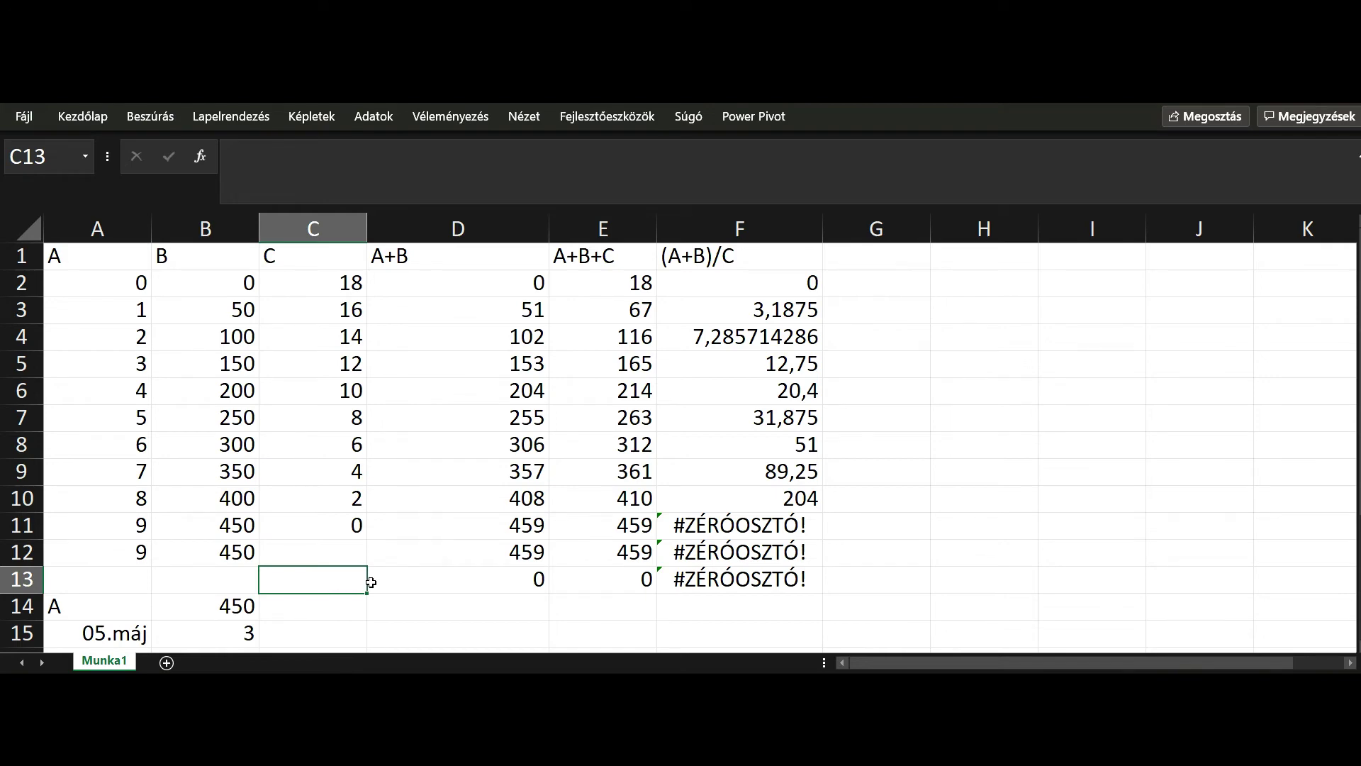
Step: Copy D13's formula into D14, where =A14+B14 returns #ÉRTÉK!
{"action": "left_click", "coordinate": [489, 607]}
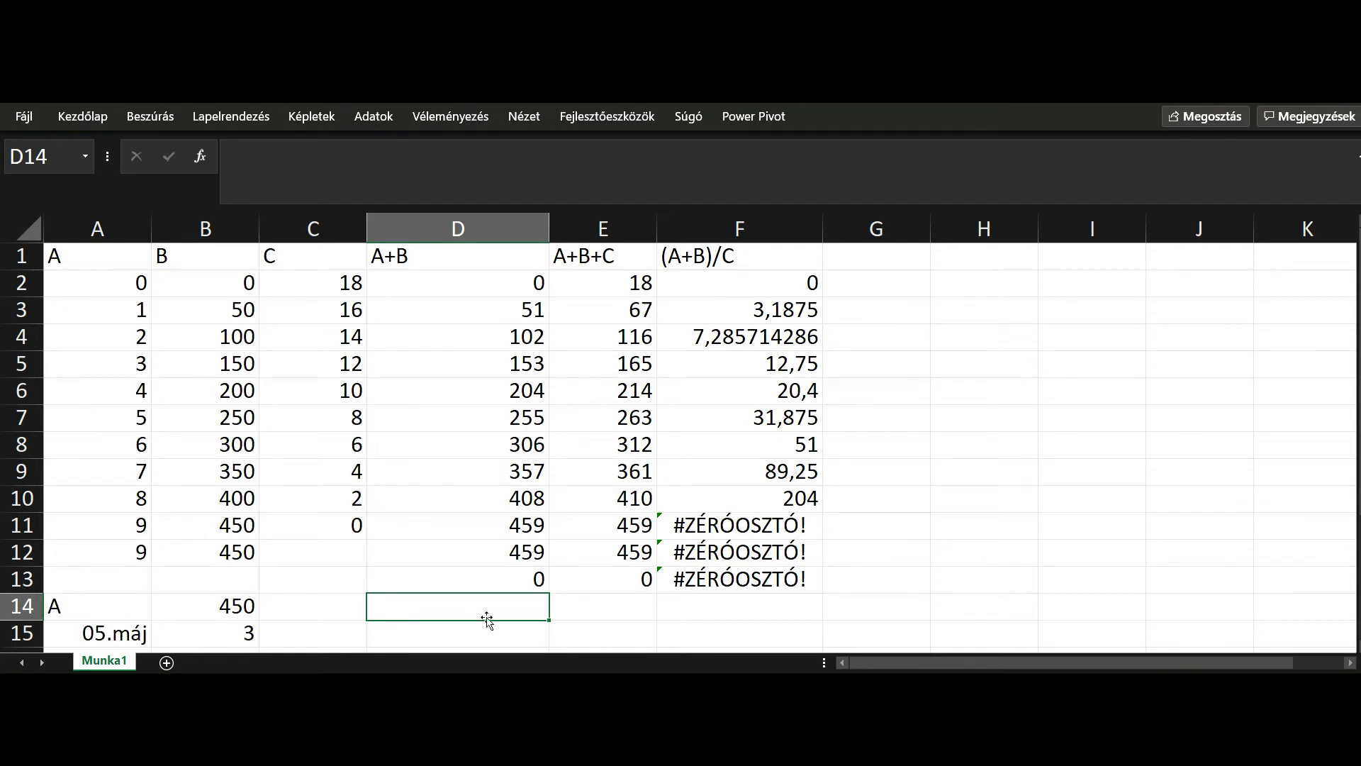
{"action": "left_click", "coordinate": [533, 577]}
{"action": "left_click_drag", "start_coordinate": [549, 592], "coordinate": [544, 616]}
{"action": "left_click", "coordinate": [505, 606]}
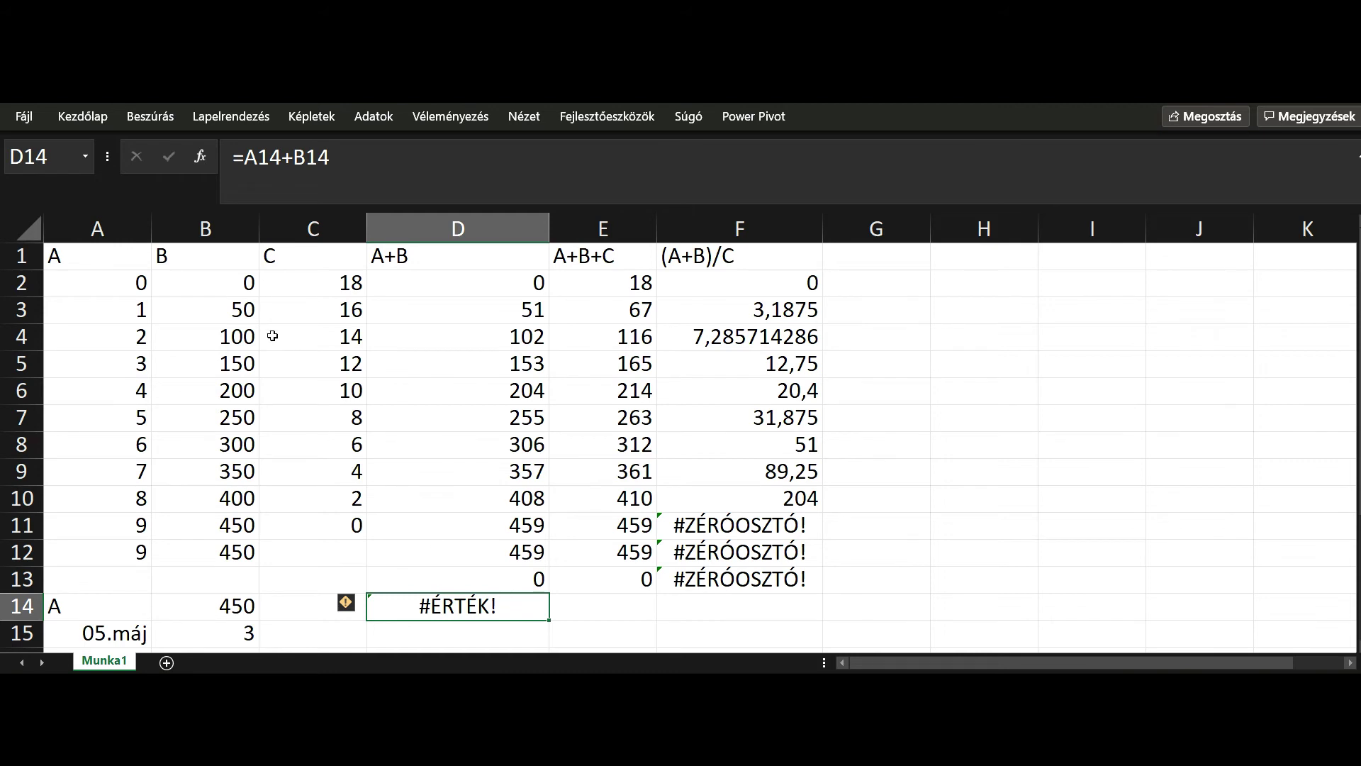
Step: Change B3 to the text 50. so row 3 sums show #ÉRTÉK!, then recheck D14
{"action": "left_click", "coordinate": [227, 313]}
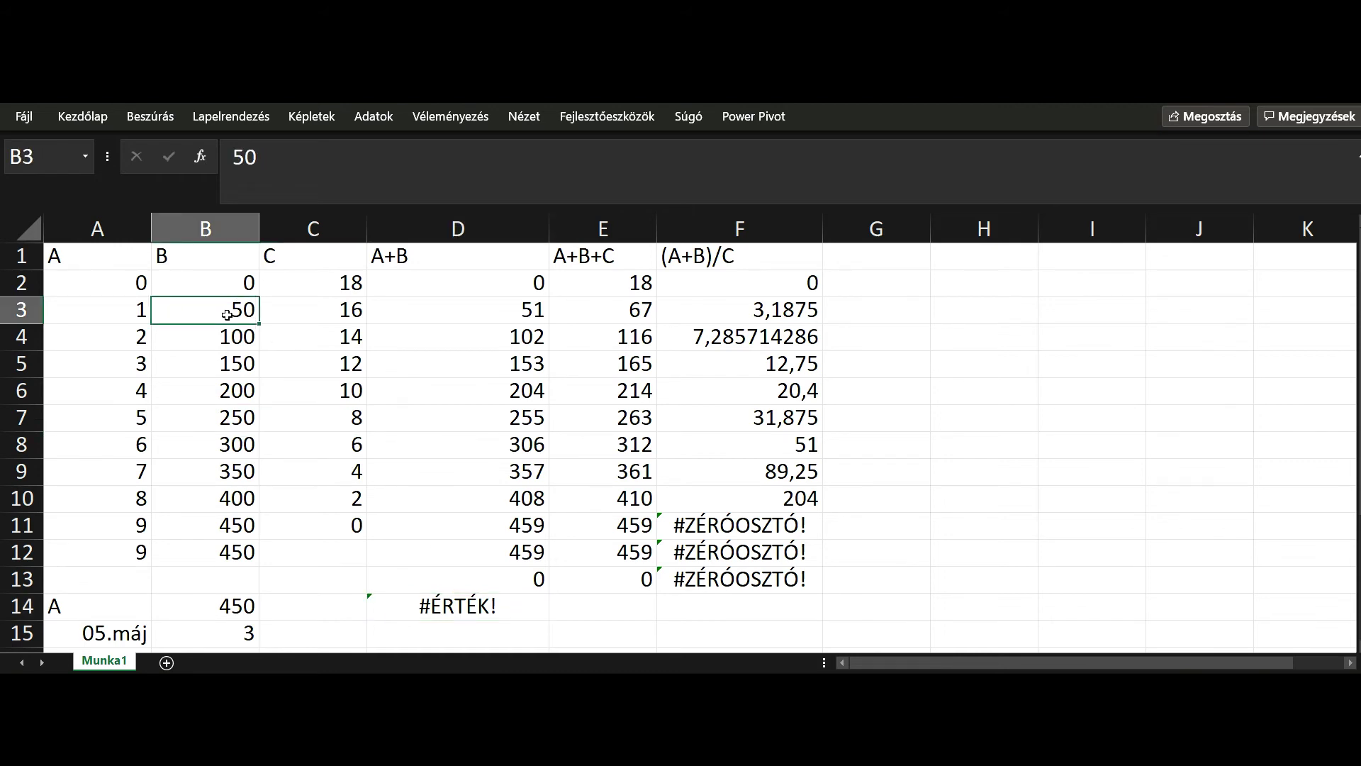
{"action": "left_click", "coordinate": [314, 155]}
{"action": "type", "text": "."}
{"action": "key", "text": "Return"}
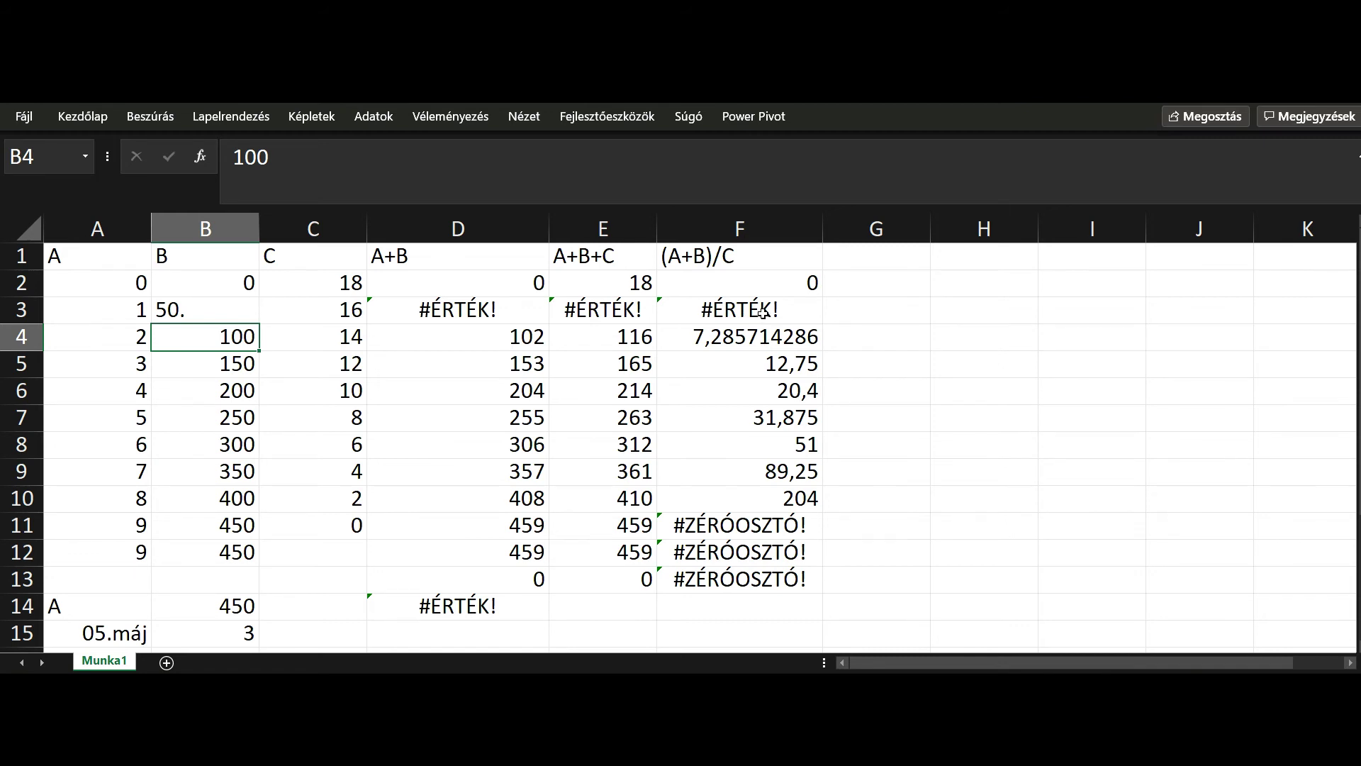
{"action": "left_click", "coordinate": [516, 579]}
{"action": "left_click", "coordinate": [513, 605]}
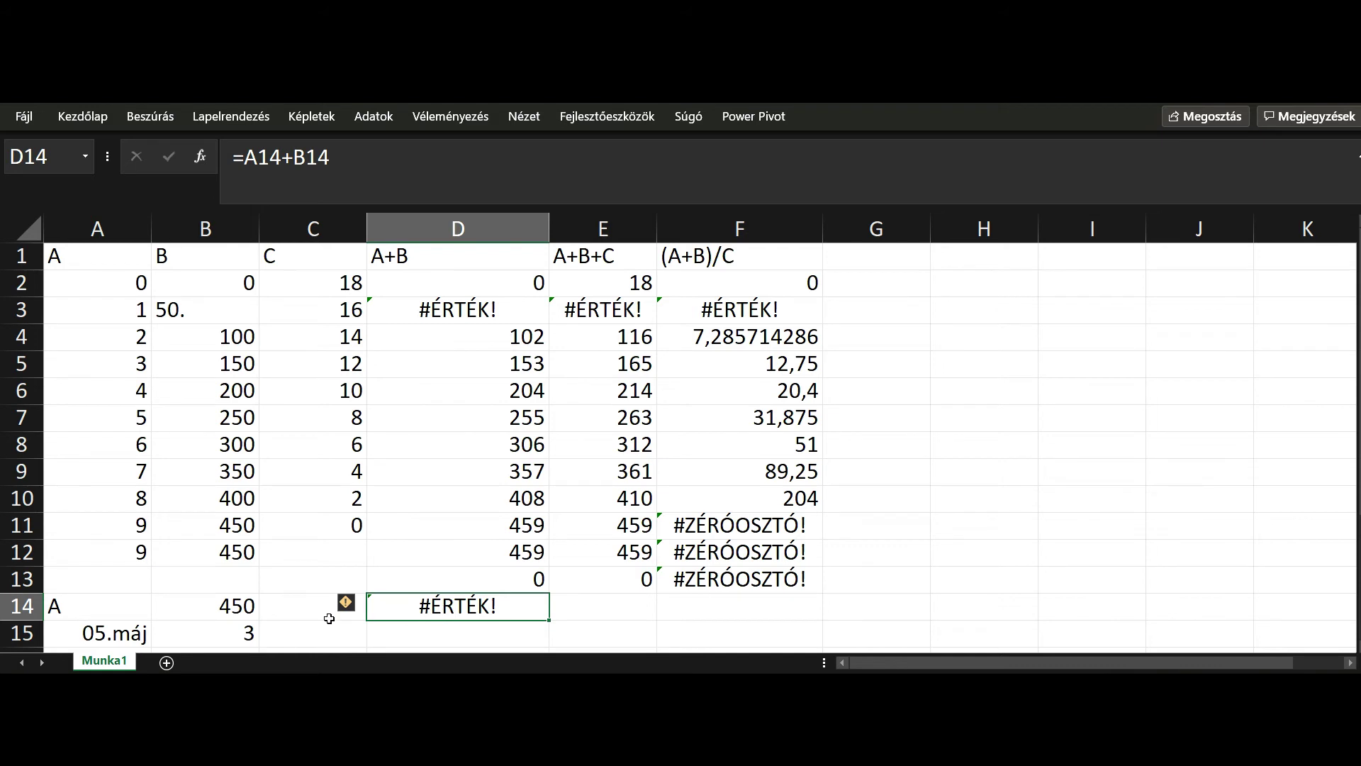
Step: Enter =A15+B15 in C15, adding 3 days to 05.máj to show 08.máj
{"action": "left_click", "coordinate": [309, 639]}
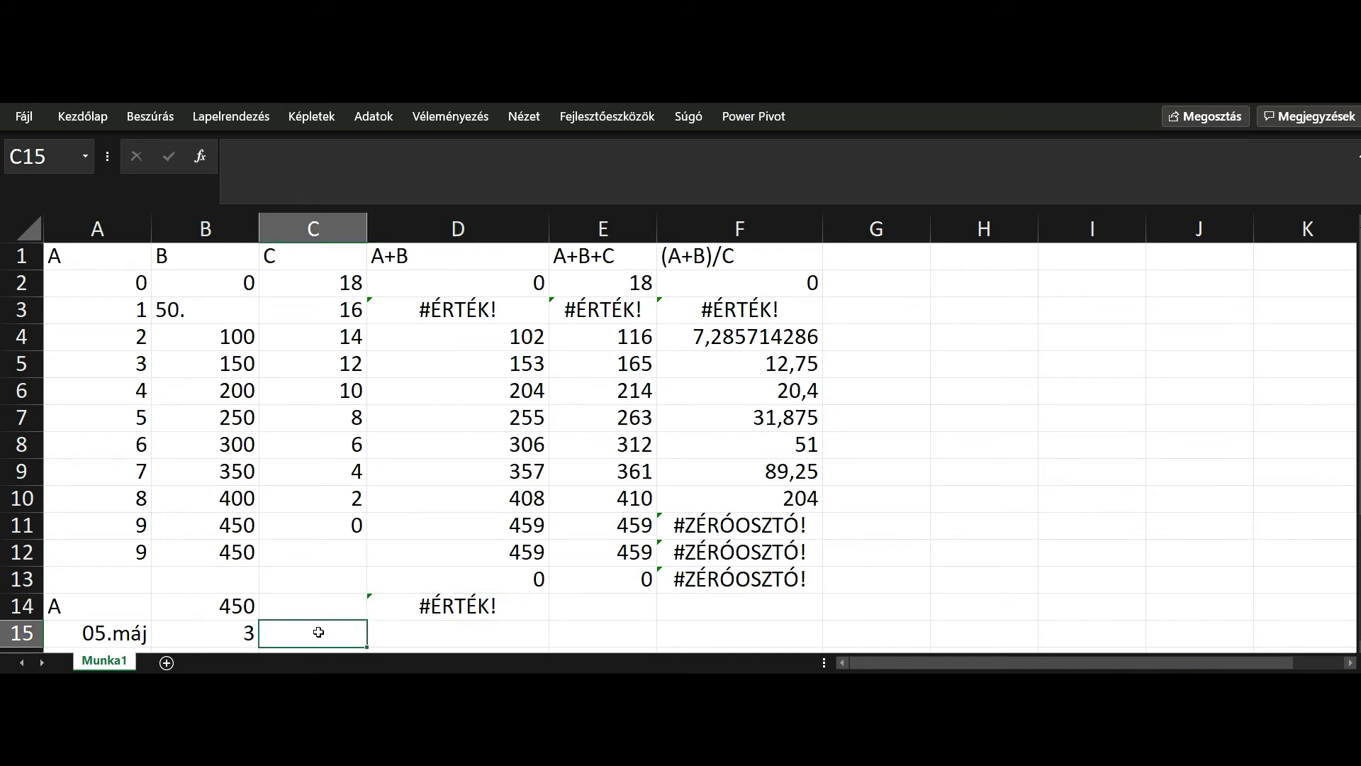
{"action": "type", "text": "="}
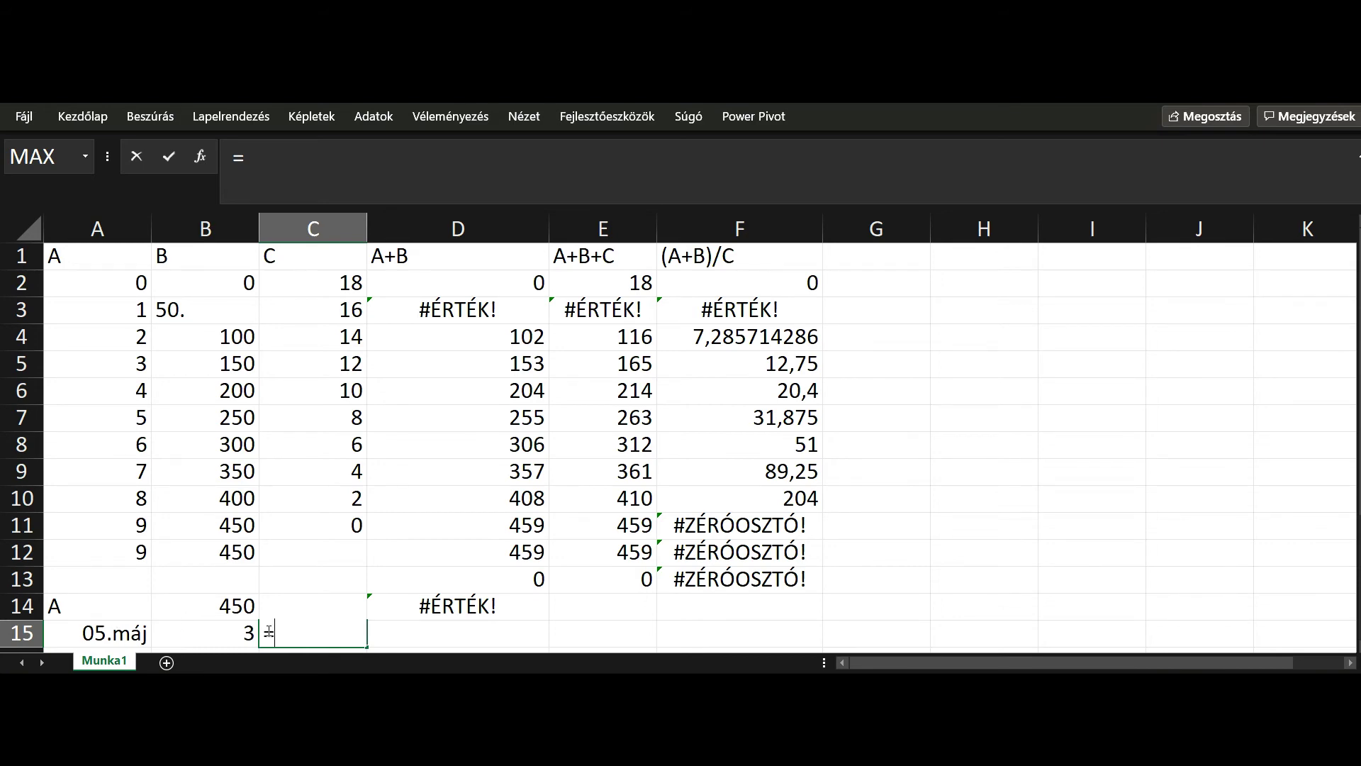
{"action": "left_click", "coordinate": [91, 633]}
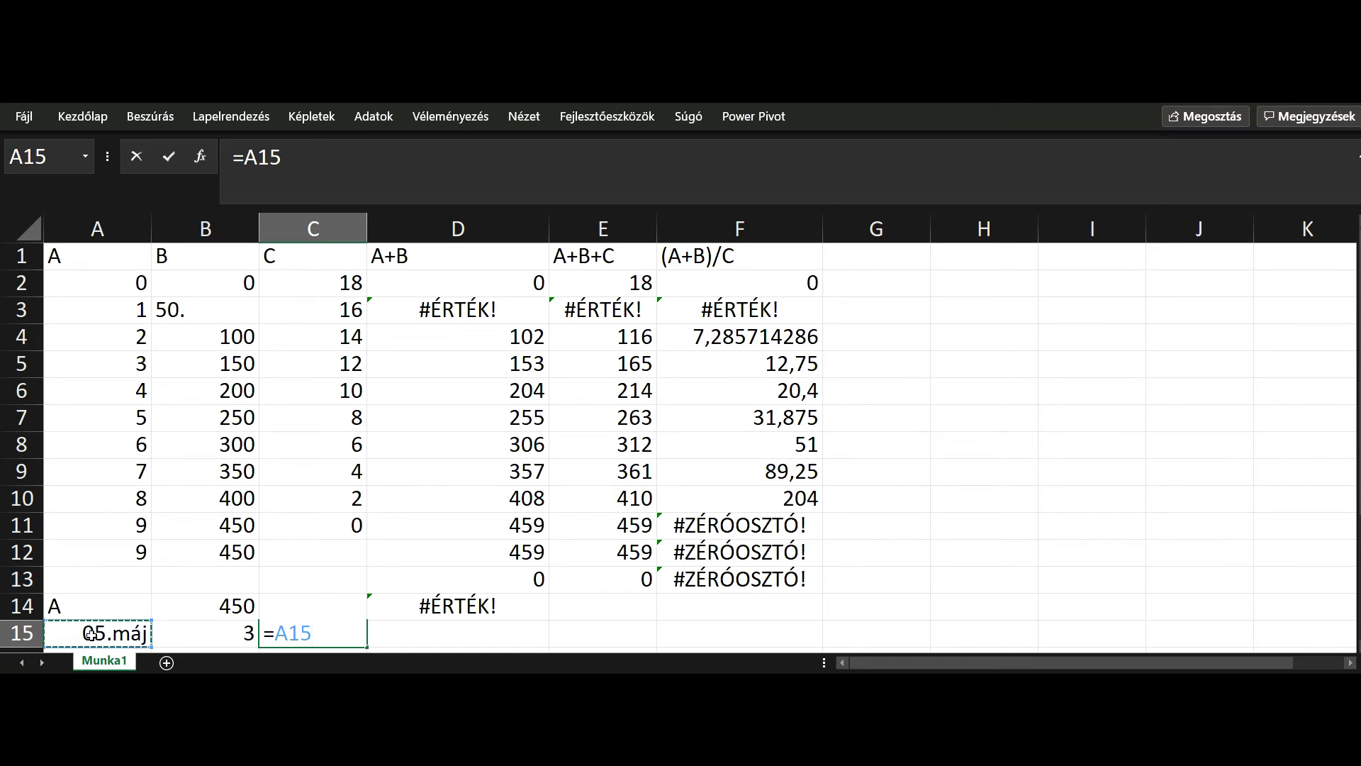
{"action": "type", "text": "+"}
{"action": "left_click", "coordinate": [223, 632]}
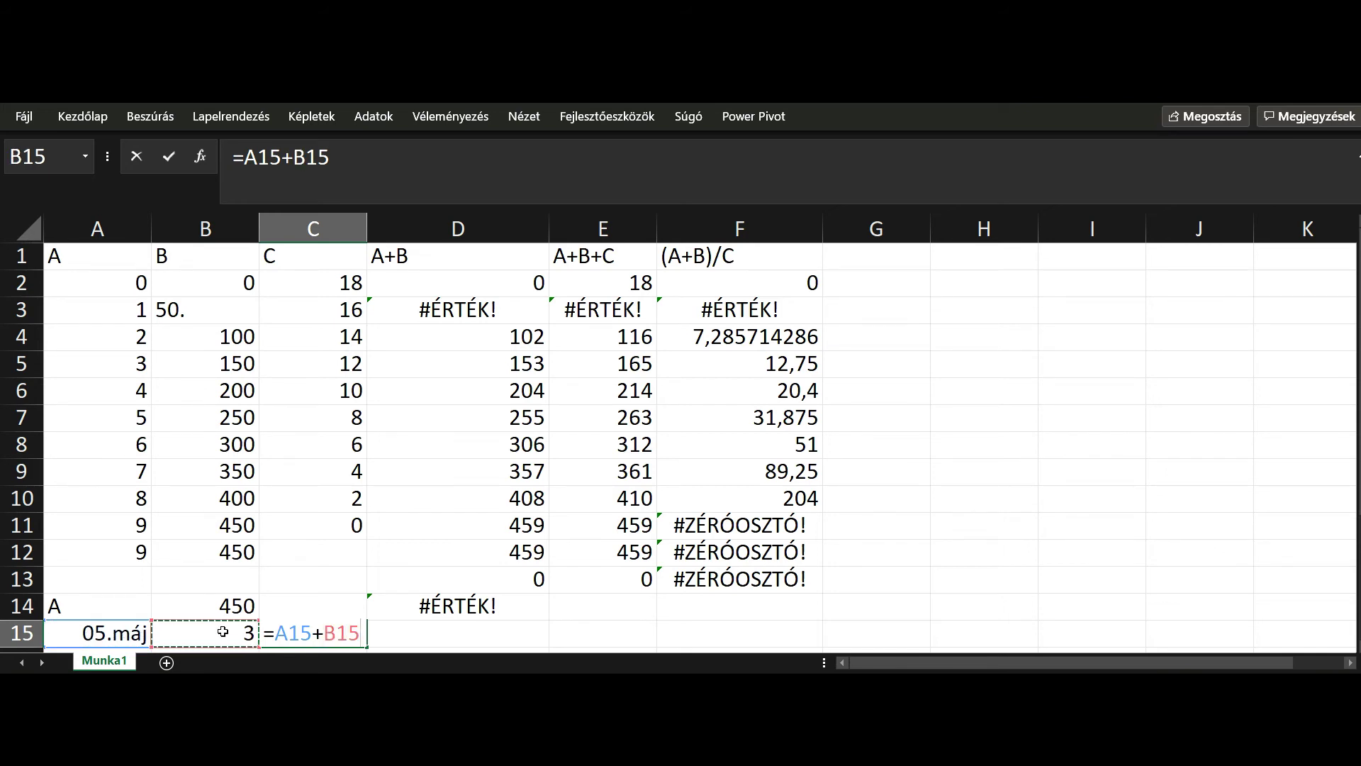
{"action": "key", "text": "Return"}
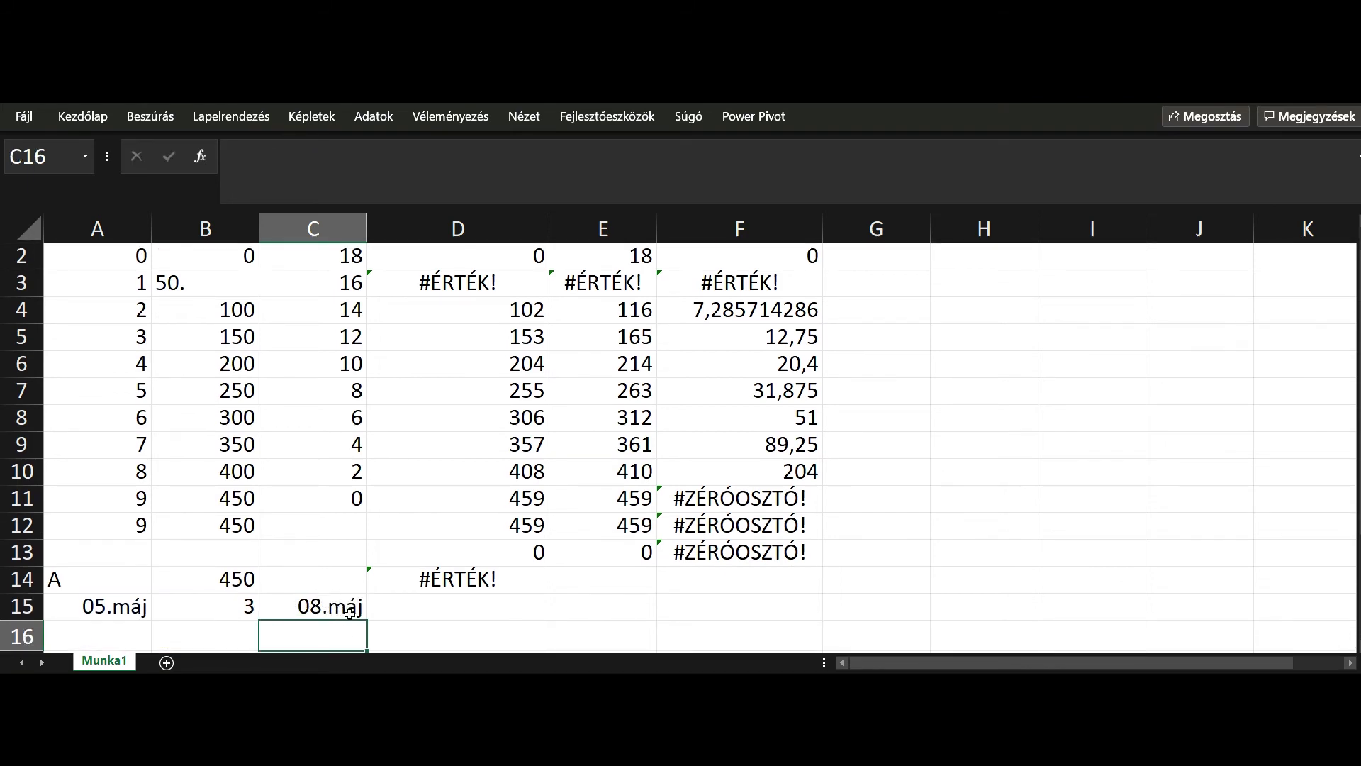
Step: Check D14's A+B formula and fill it down into D15
{"action": "left_click", "coordinate": [531, 578]}
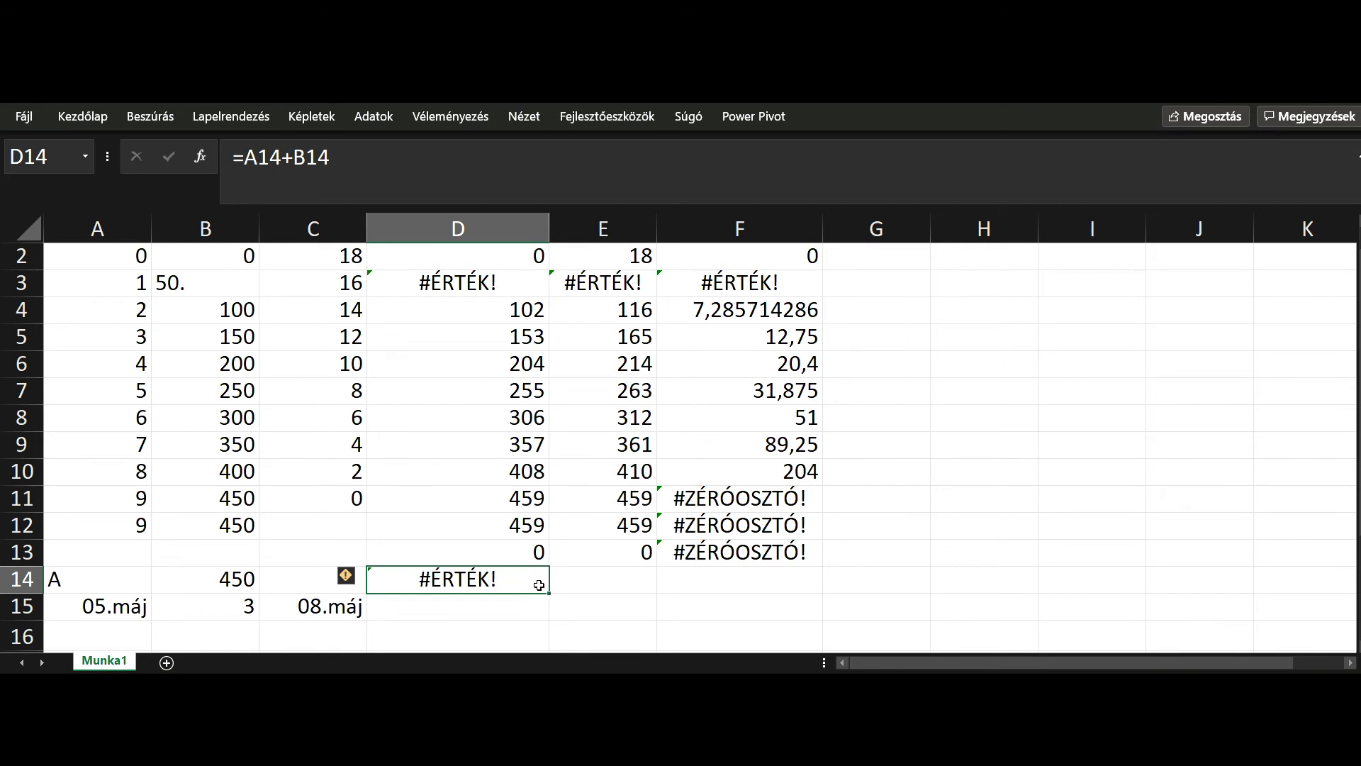
{"action": "key", "text": "F2"}
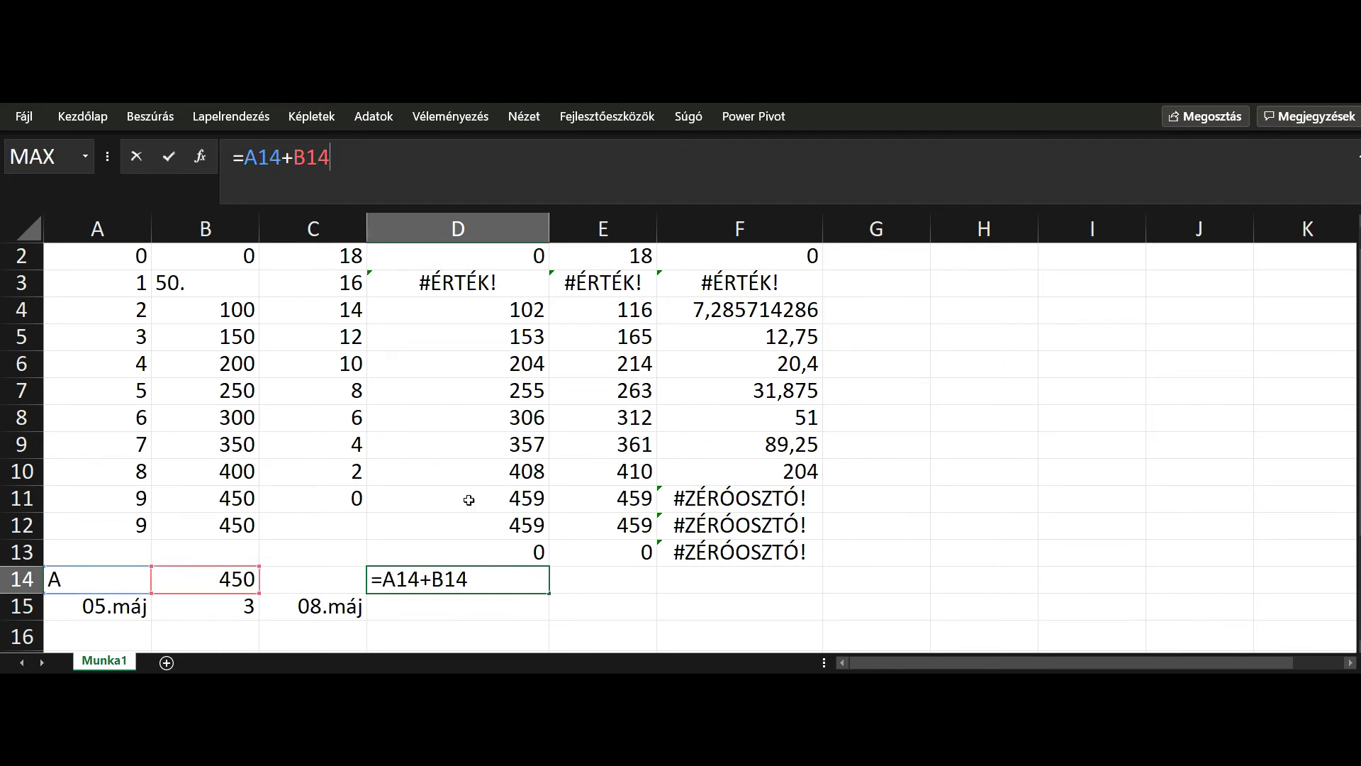
{"action": "key", "text": "Escape"}
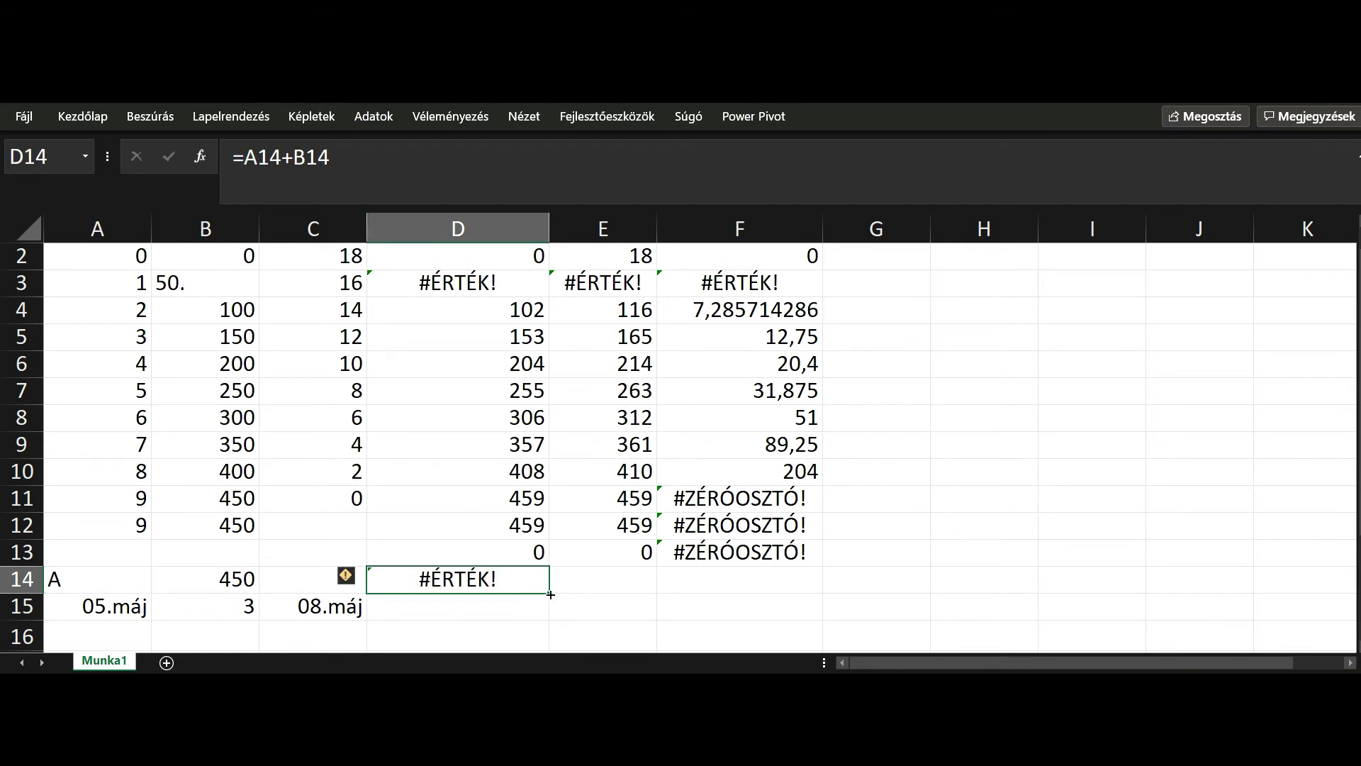
{"action": "left_click_drag", "start_coordinate": [551, 594], "coordinate": [551, 618]}
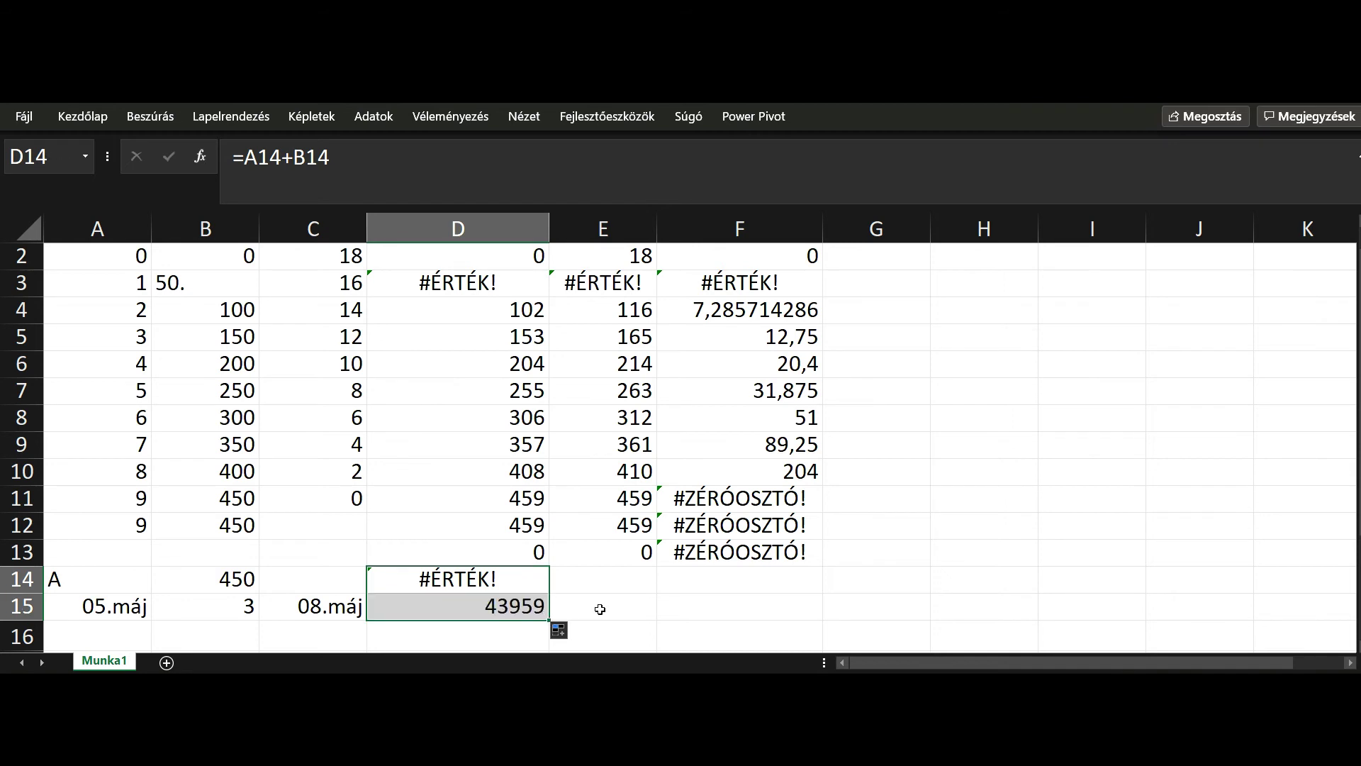
Step: Inspect D15's =A15+B15 formula, which adds the date and B15's 3 into 43959
{"action": "left_click", "coordinate": [522, 611]}
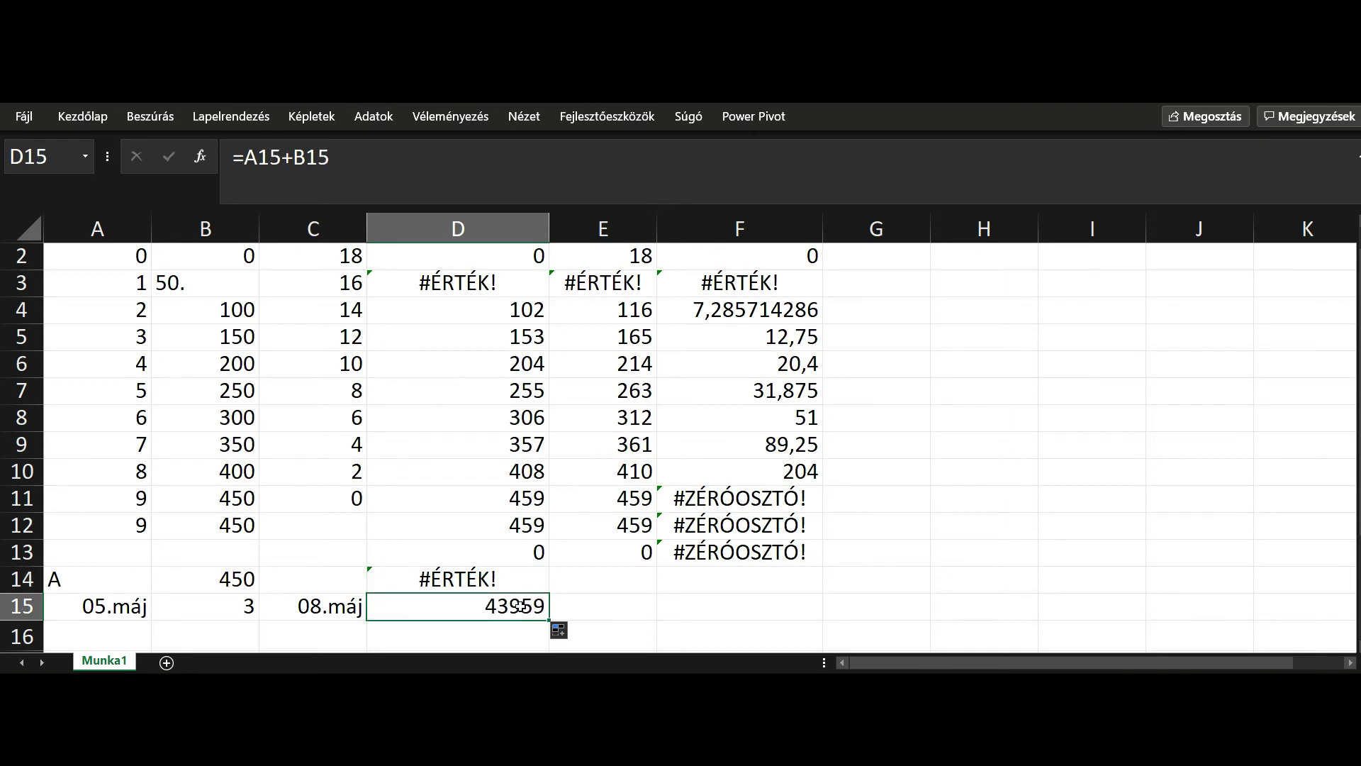
{"action": "left_click", "coordinate": [335, 156]}
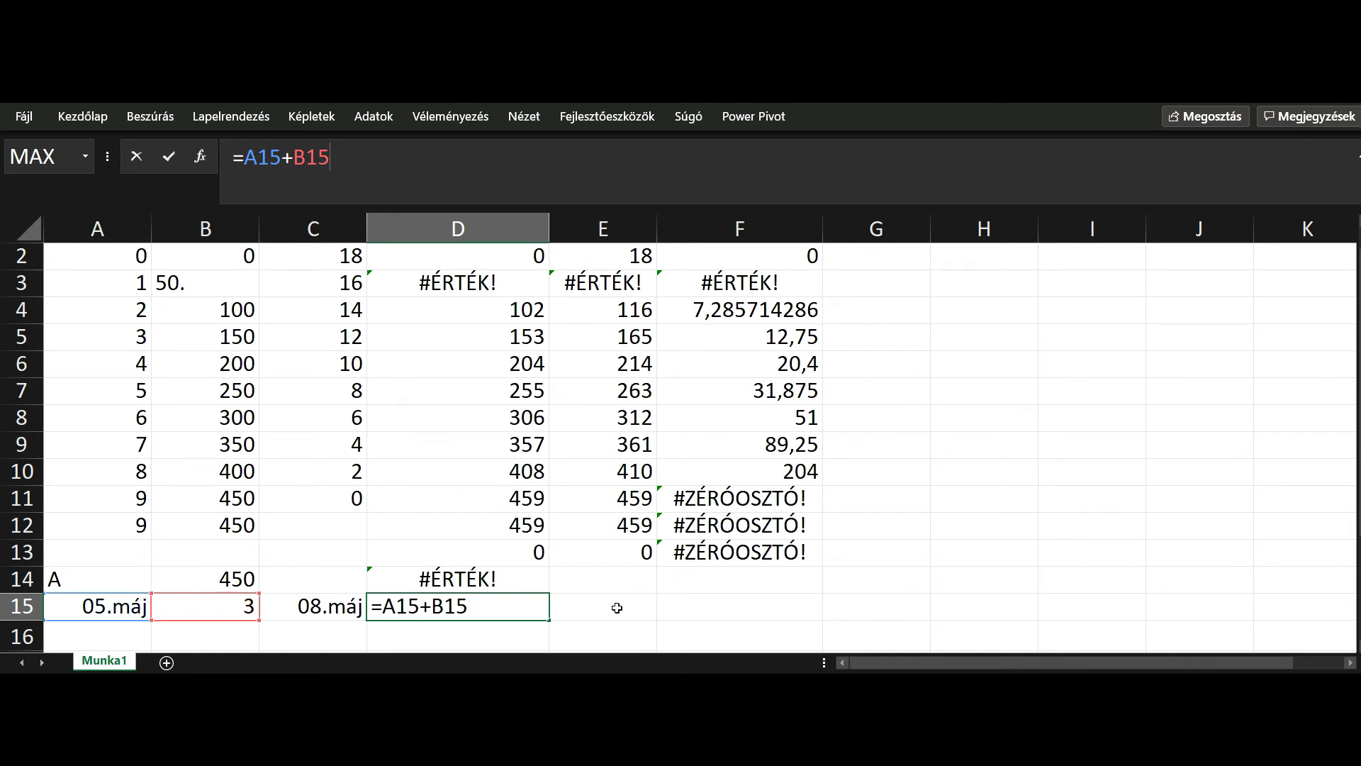
{"action": "key", "text": "Escape"}
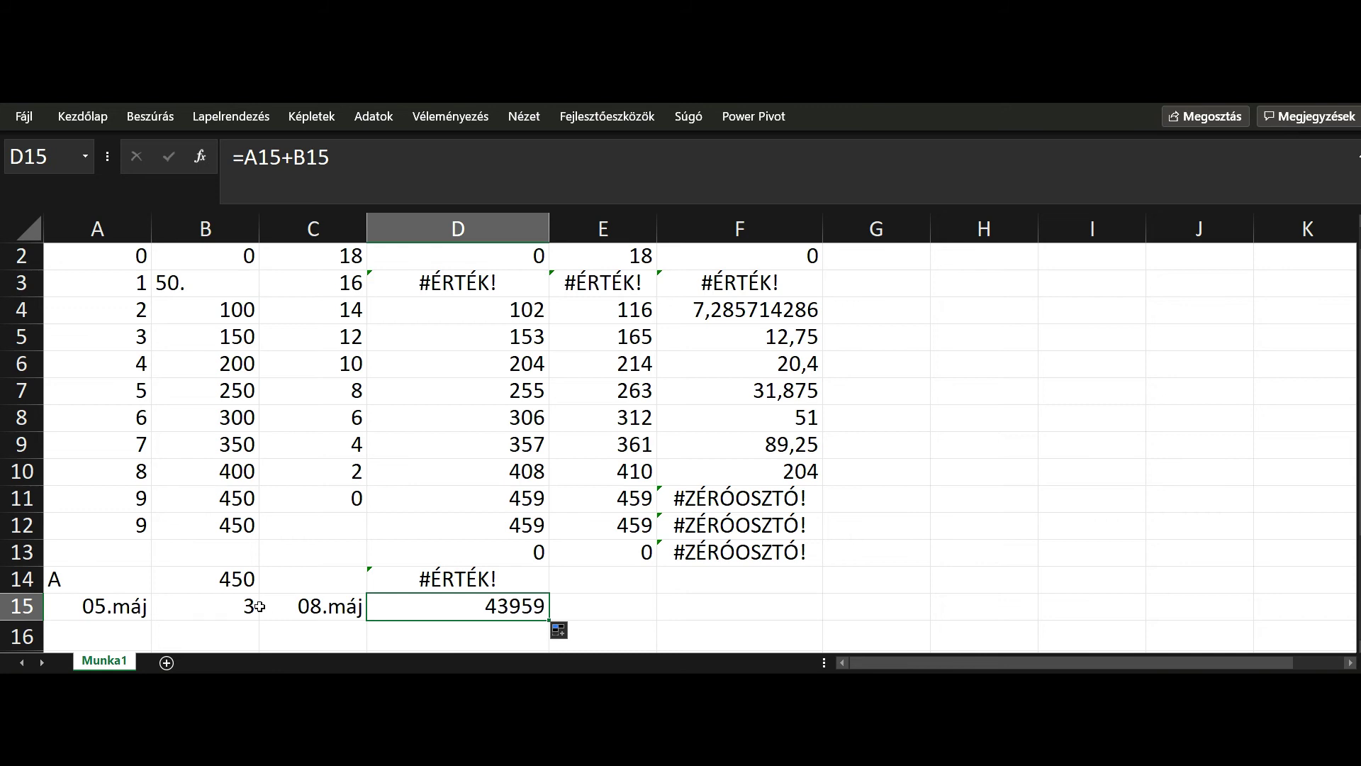
{"action": "left_click", "coordinate": [216, 604]}
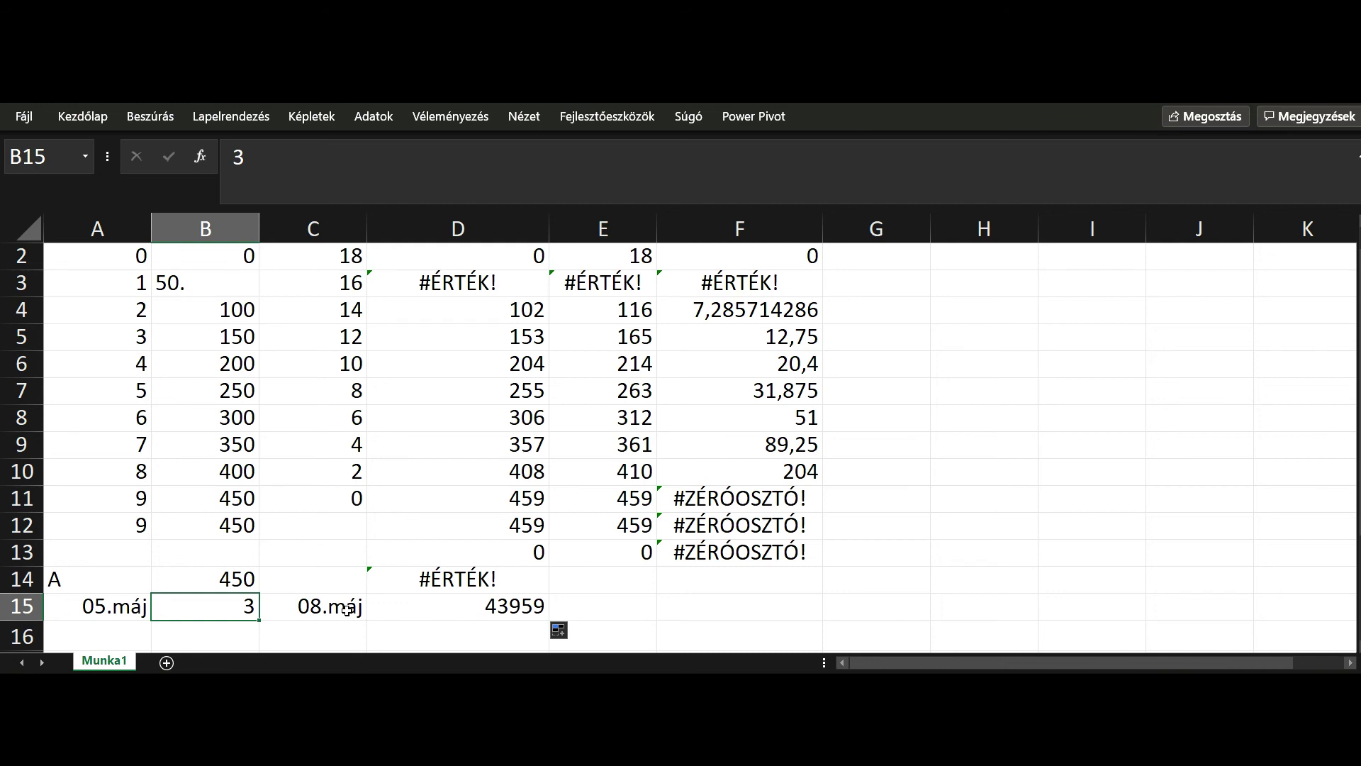
{"action": "left_click", "coordinate": [522, 607]}
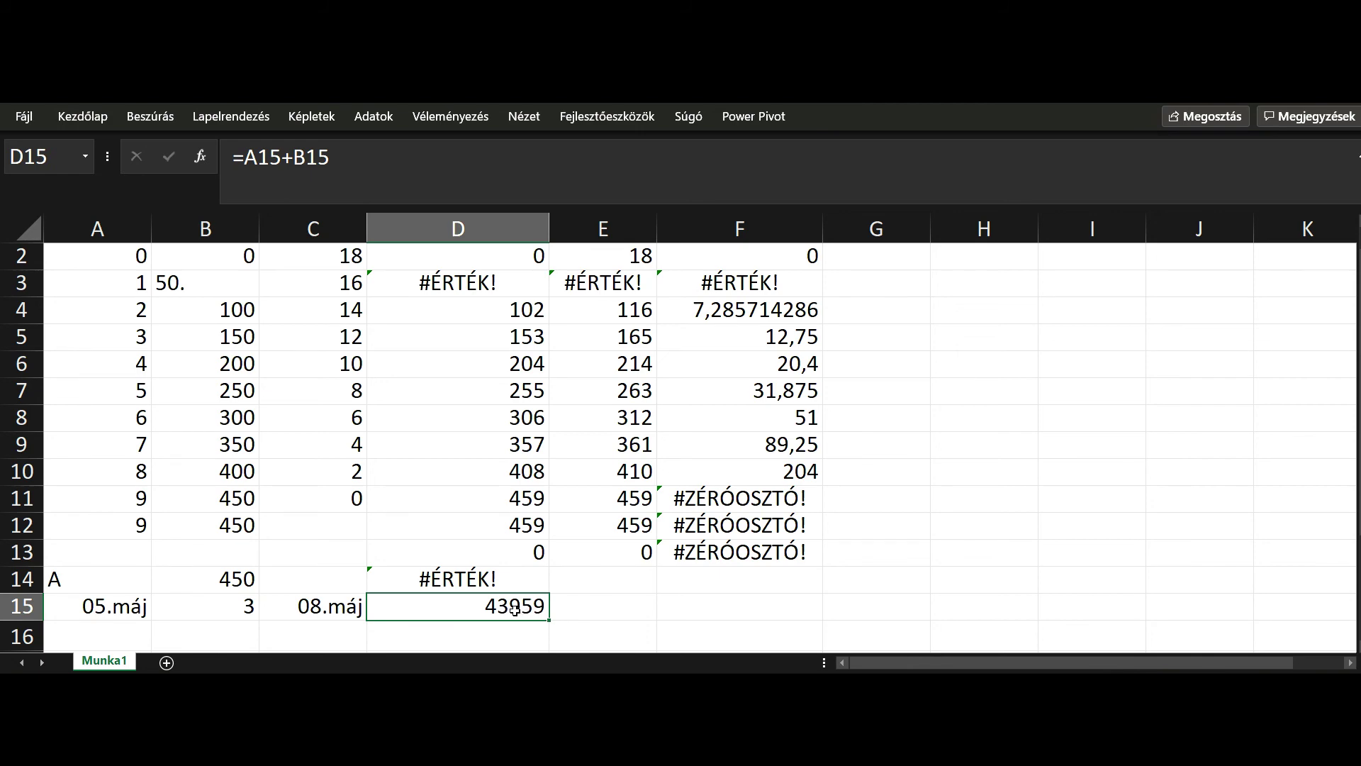
Step: Format D15 with the Dátum category's 'március 14.' type via Cellaformázás
{"action": "right_click", "coordinate": [514, 609]}
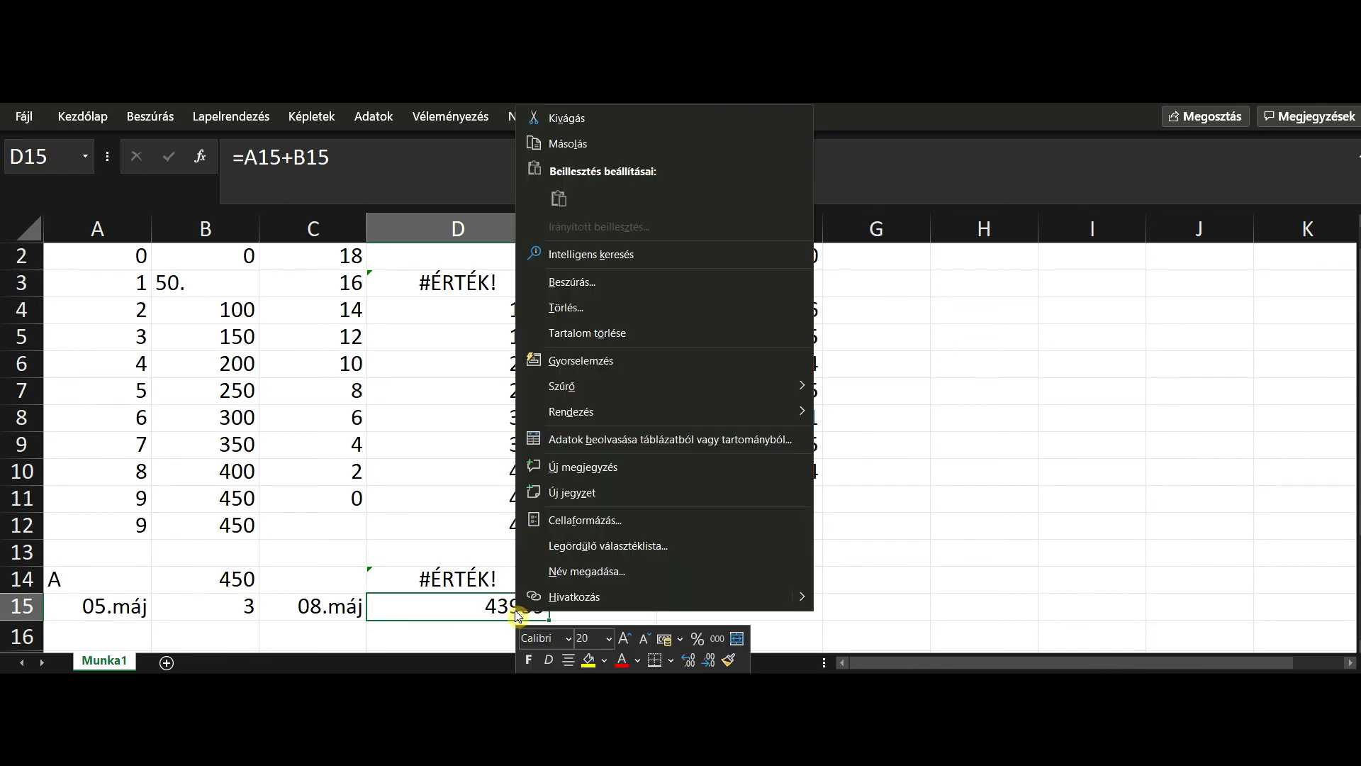
{"action": "left_click", "coordinate": [605, 522]}
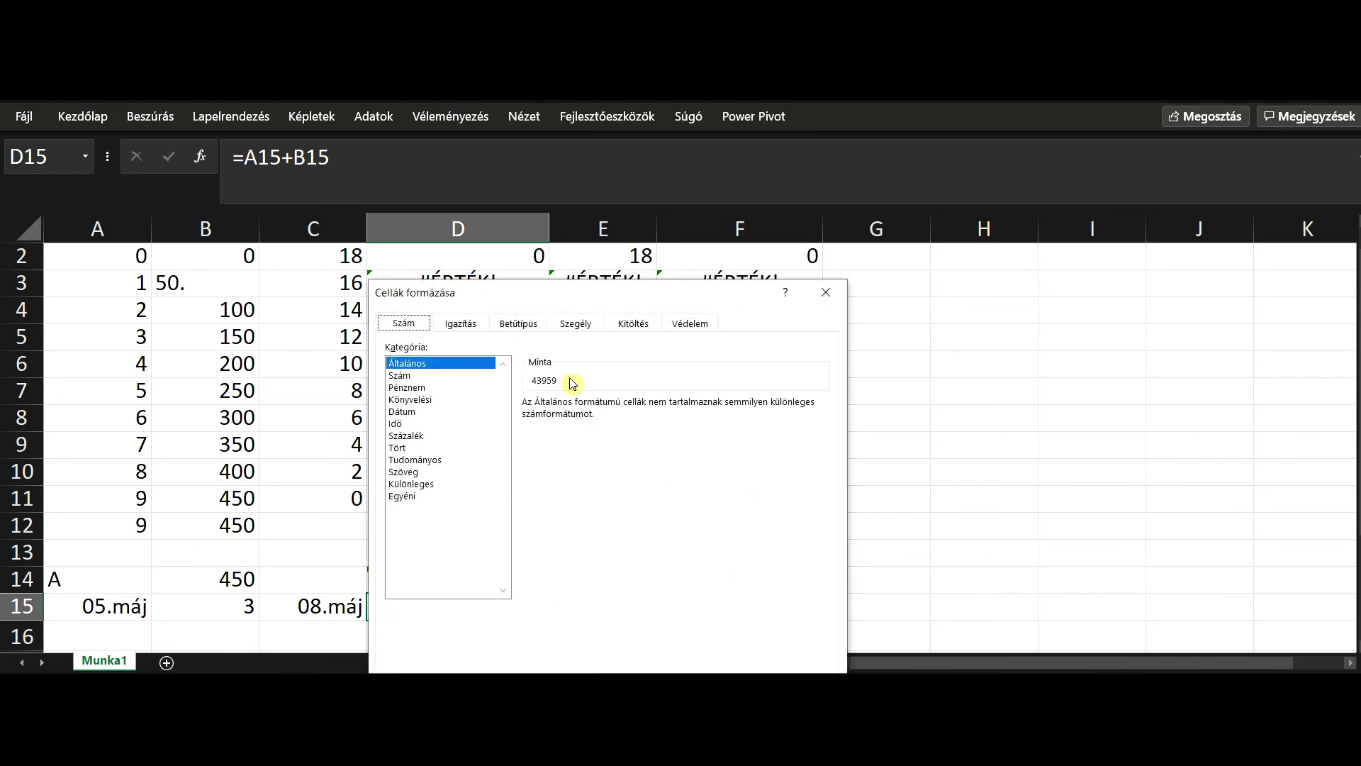
{"action": "left_click_drag", "start_coordinate": [504, 292], "coordinate": [559, 194]}
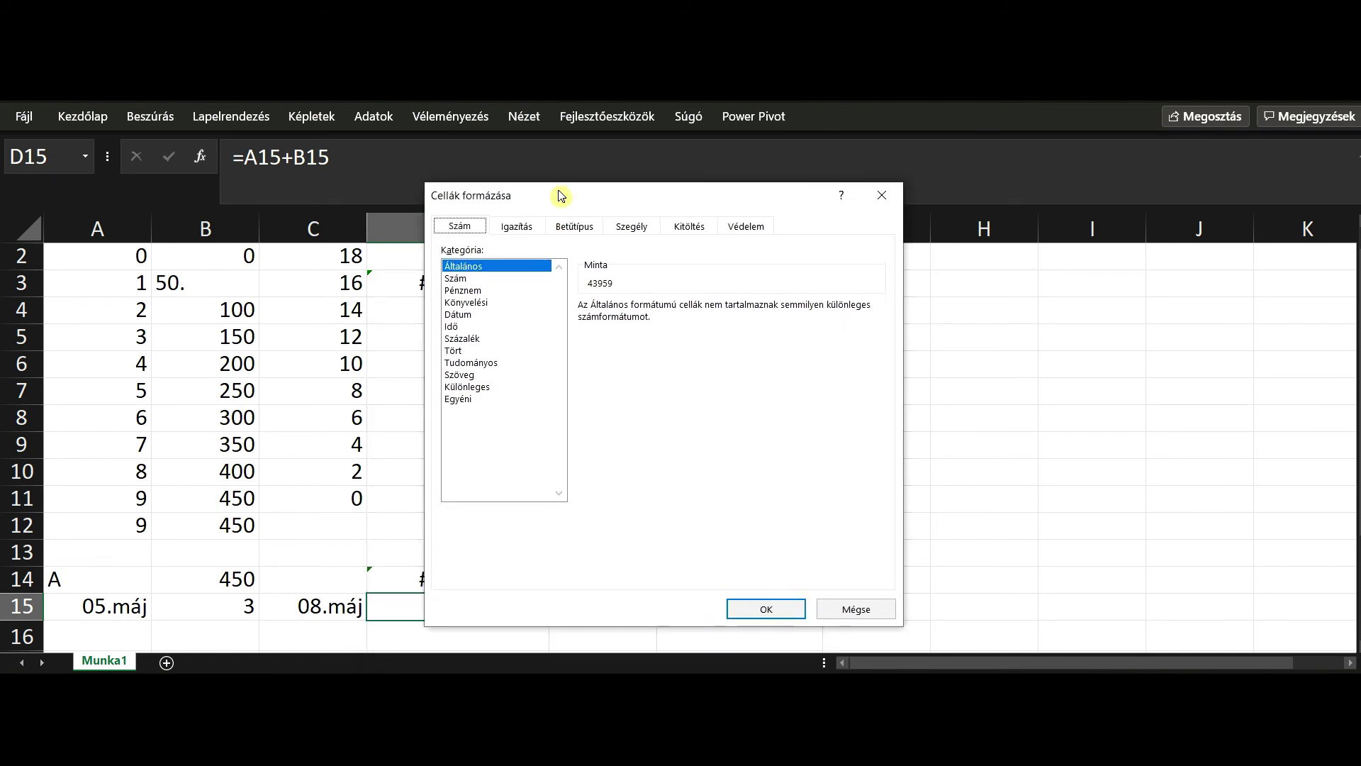
{"action": "left_click", "coordinate": [467, 313]}
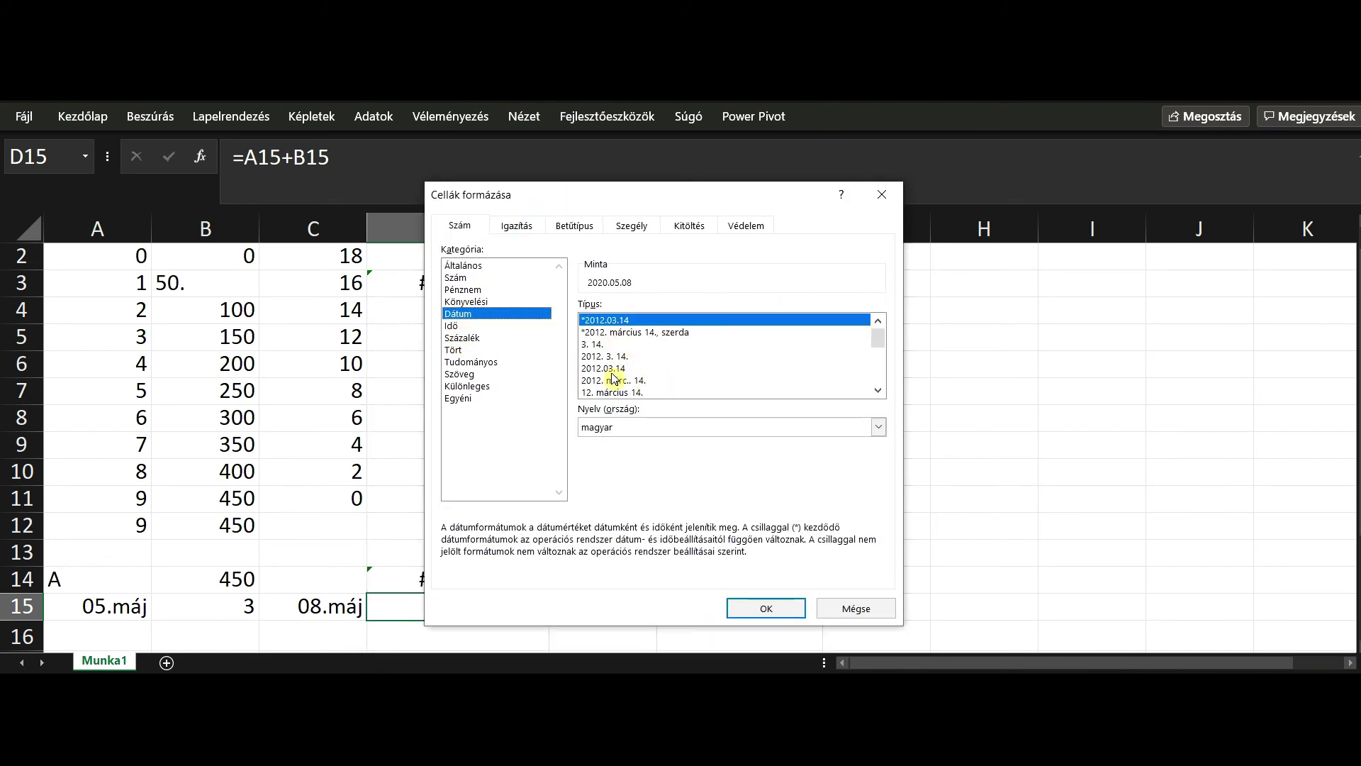
{"action": "left_click_drag", "start_coordinate": [877, 338], "coordinate": [877, 347]}
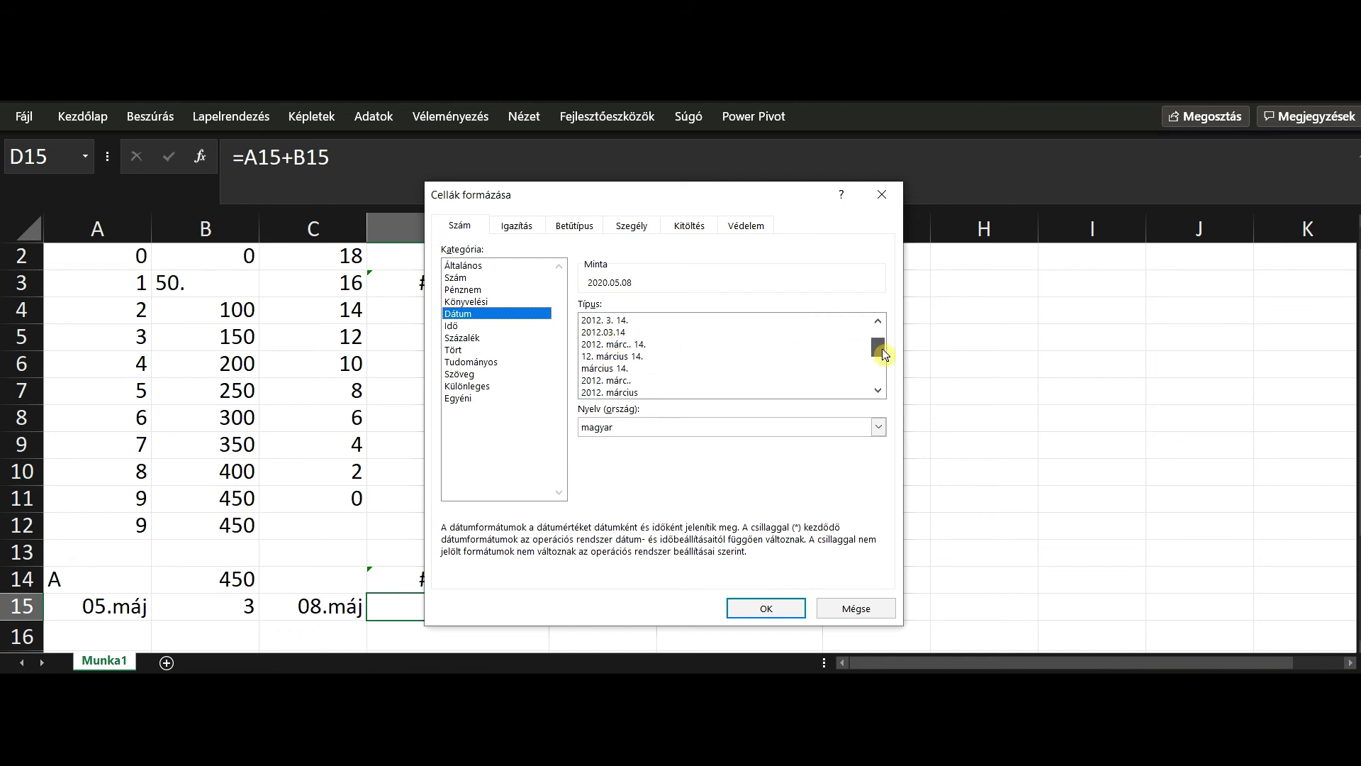
{"action": "left_click", "coordinate": [606, 368]}
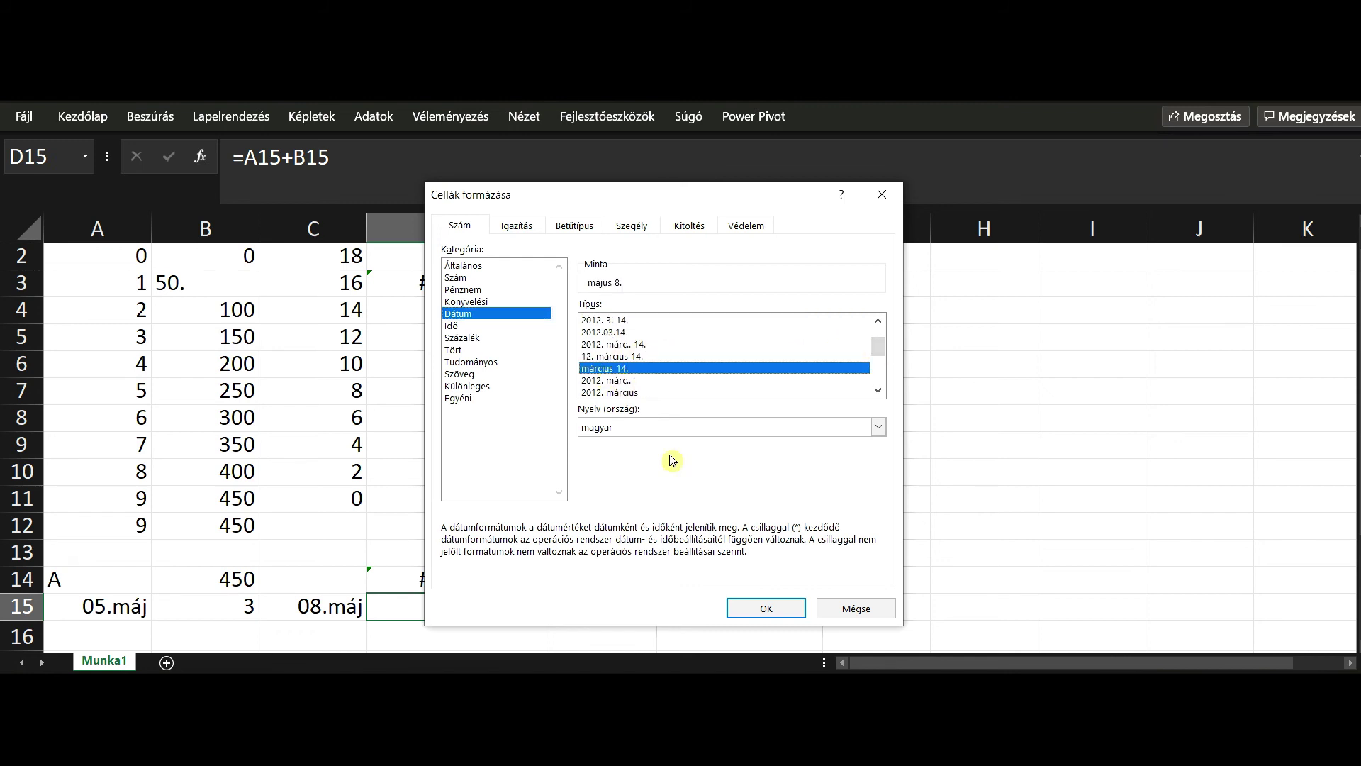
{"action": "left_click", "coordinate": [765, 611]}
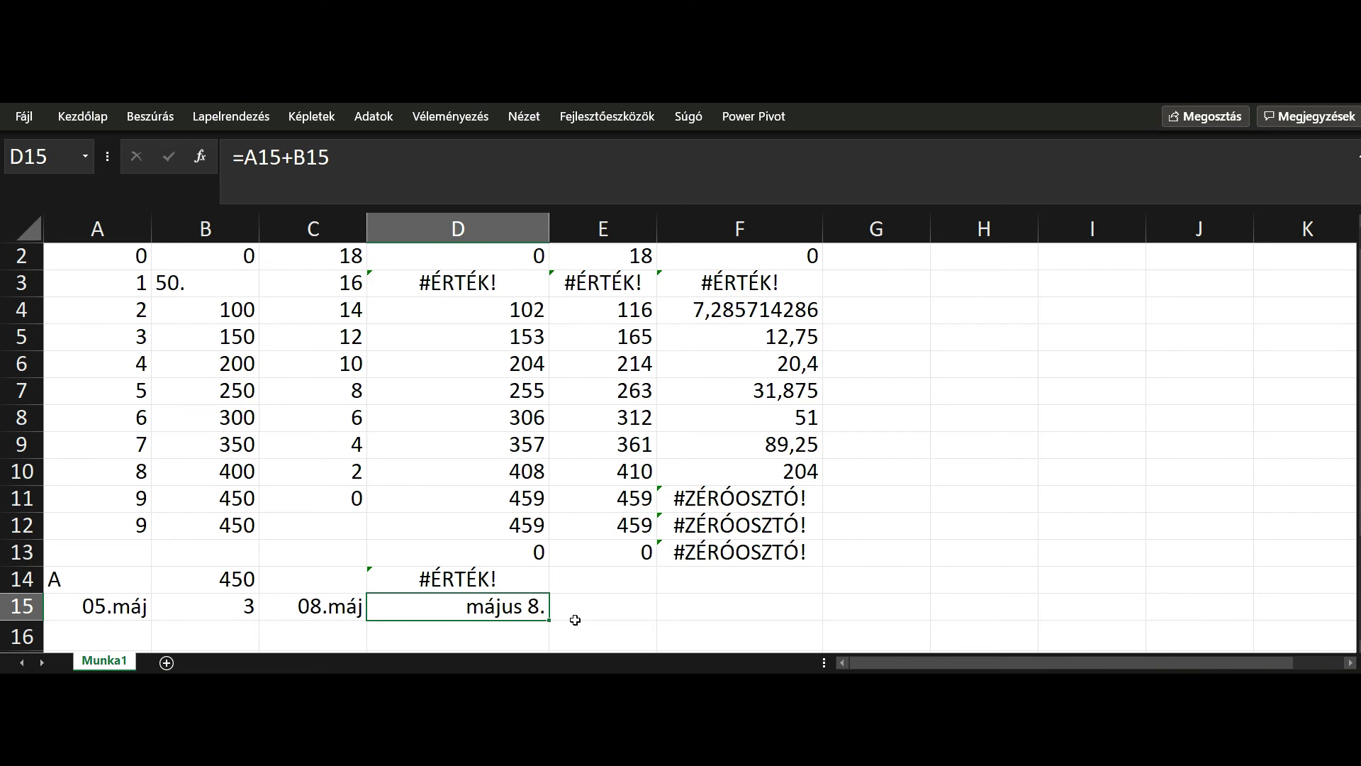
Step: Compare D15's május 8. with the A15 date, B15's 3 and C15's 08.máj result
{"action": "left_click", "coordinate": [327, 606]}
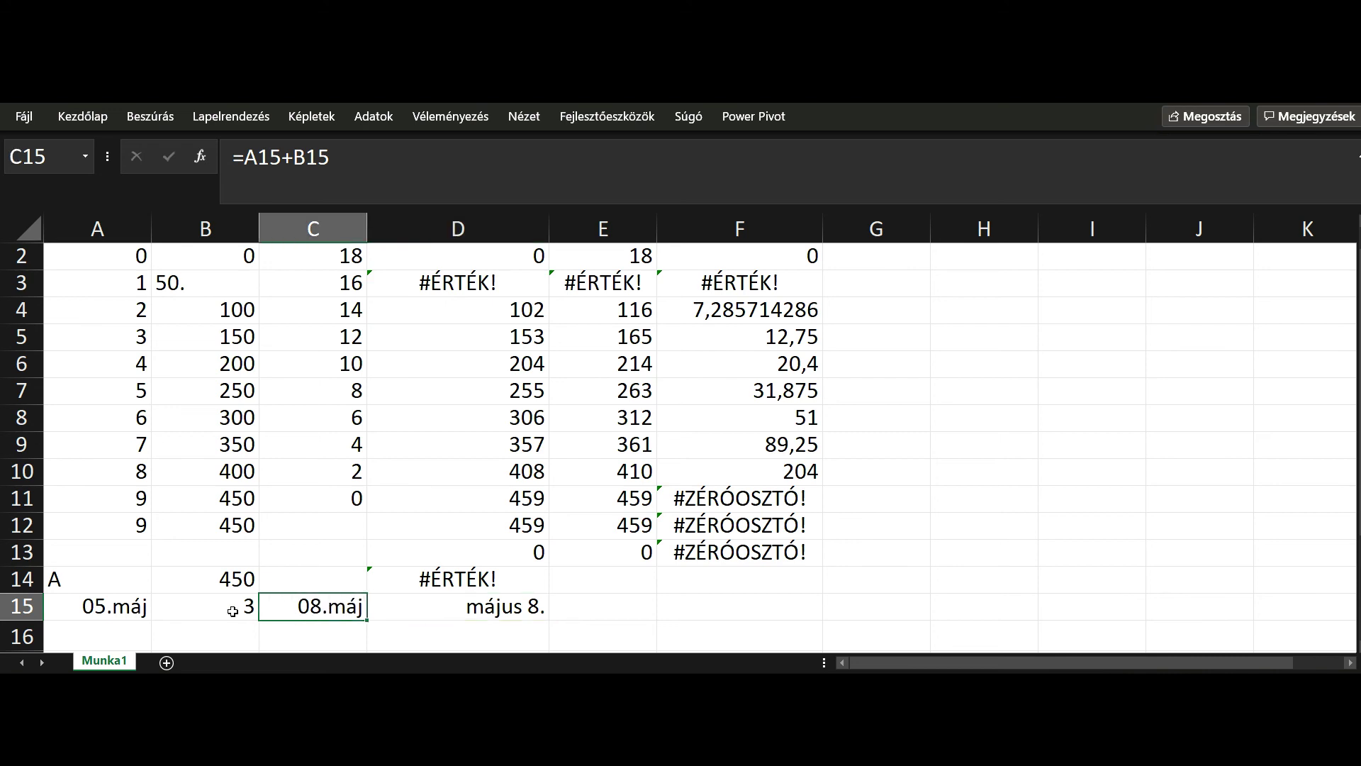
{"action": "left_click", "coordinate": [105, 607]}
{"action": "left_click", "coordinate": [185, 610]}
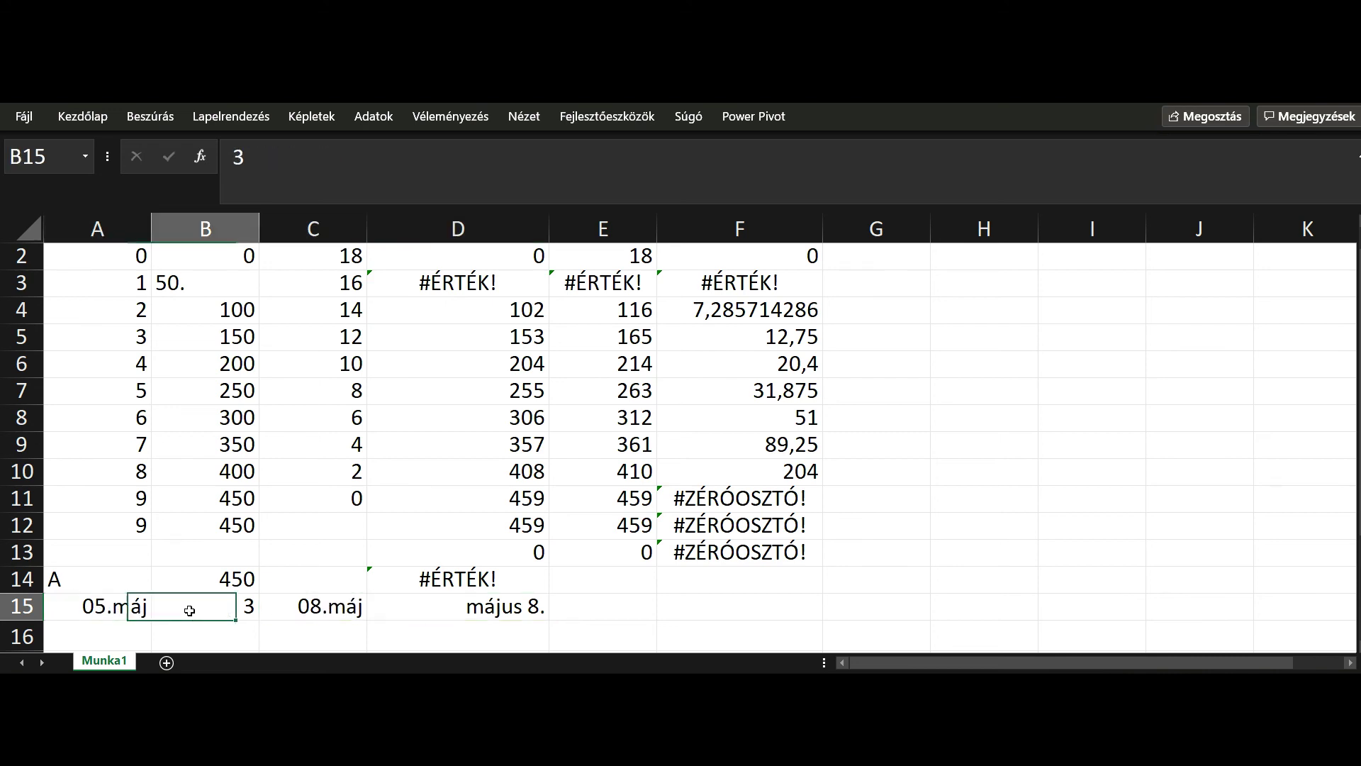
{"action": "left_click", "coordinate": [313, 611]}
{"action": "left_click", "coordinate": [455, 614]}
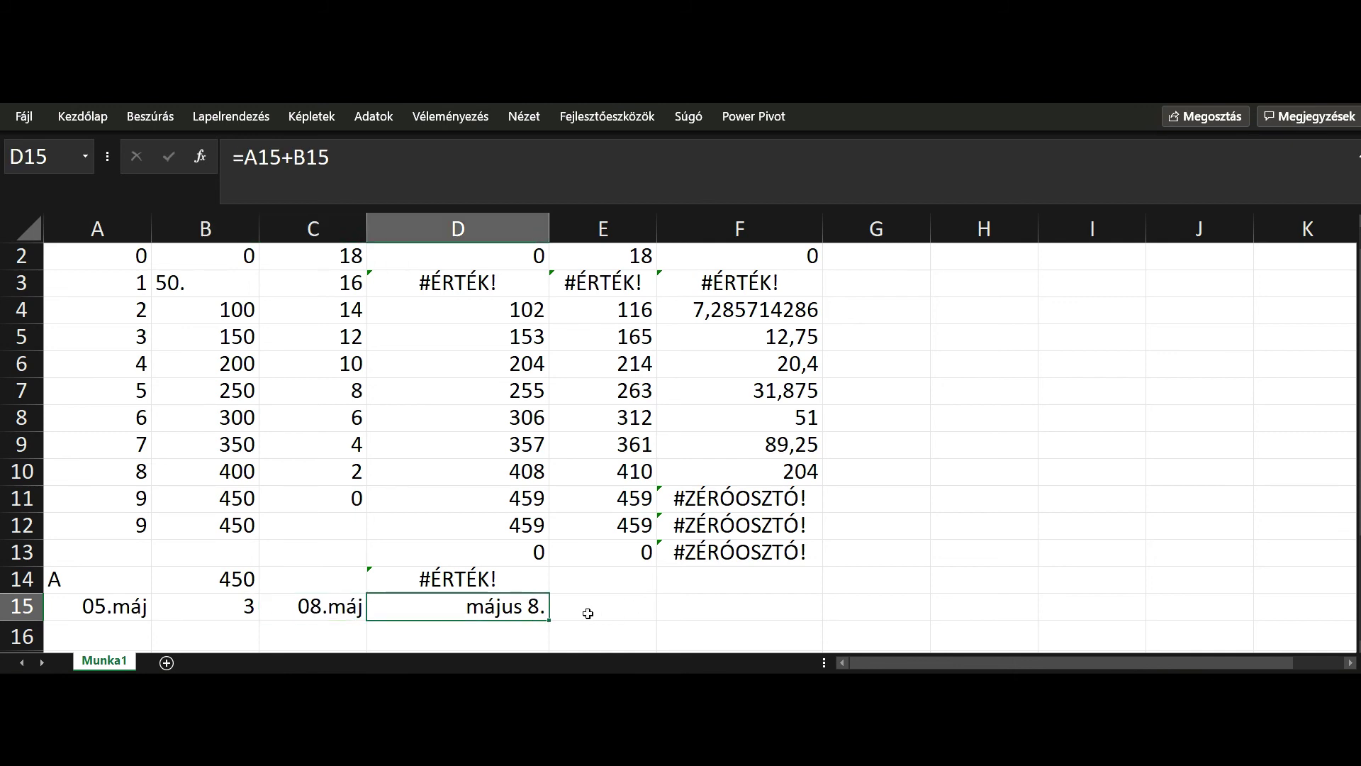
{"action": "left_click", "coordinate": [587, 614]}
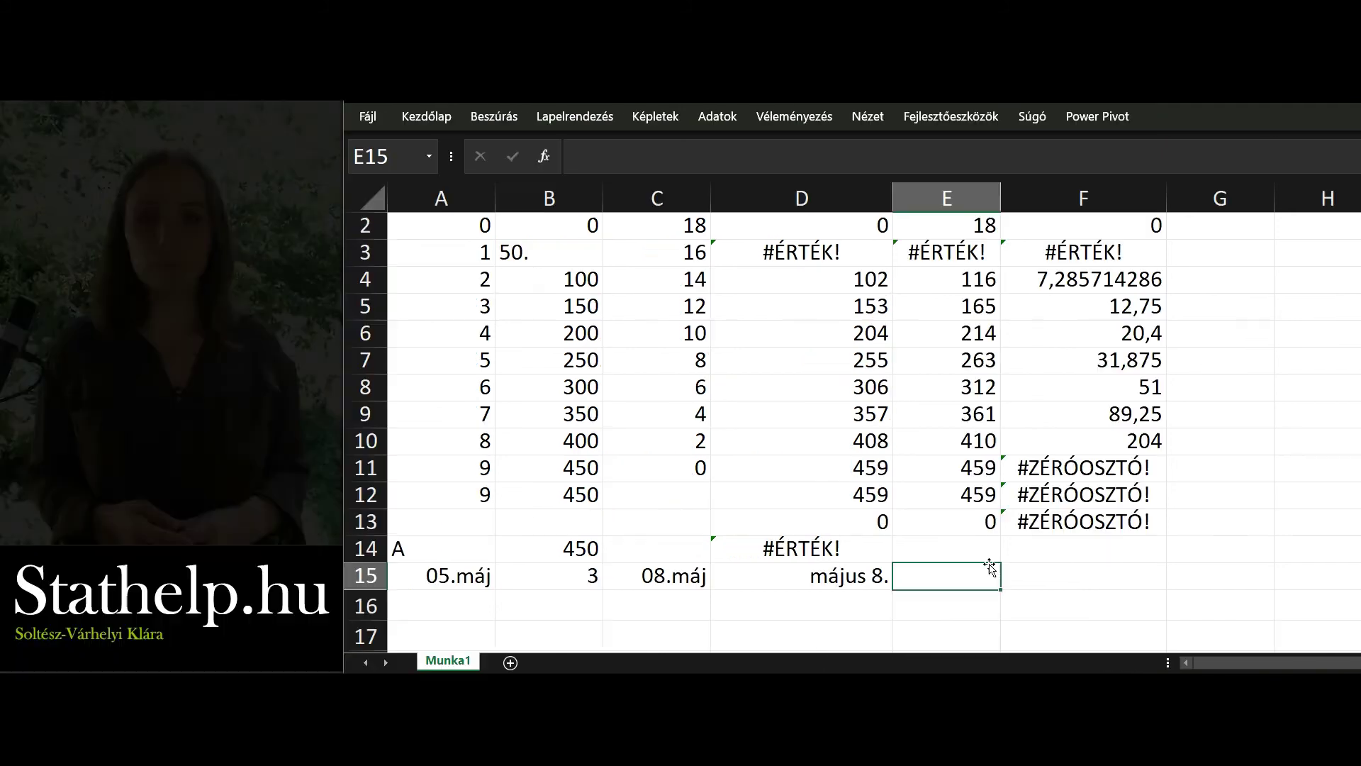